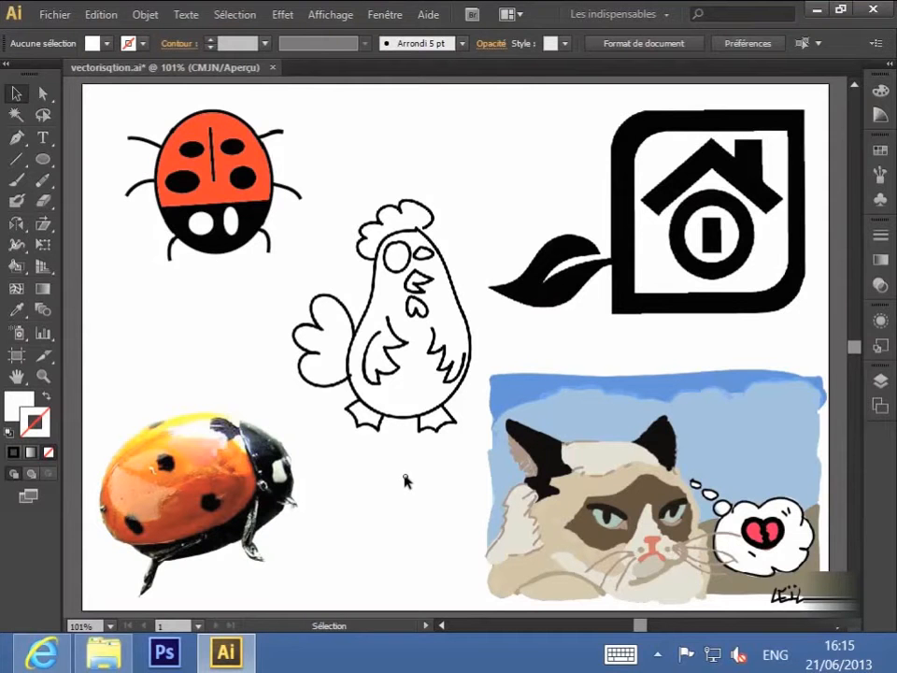
# Step: Bring up the Vectorisation de l'image settings and place them over the house logo, clear of the ladybug and hen drawings
pyautogui.click(411, 311)
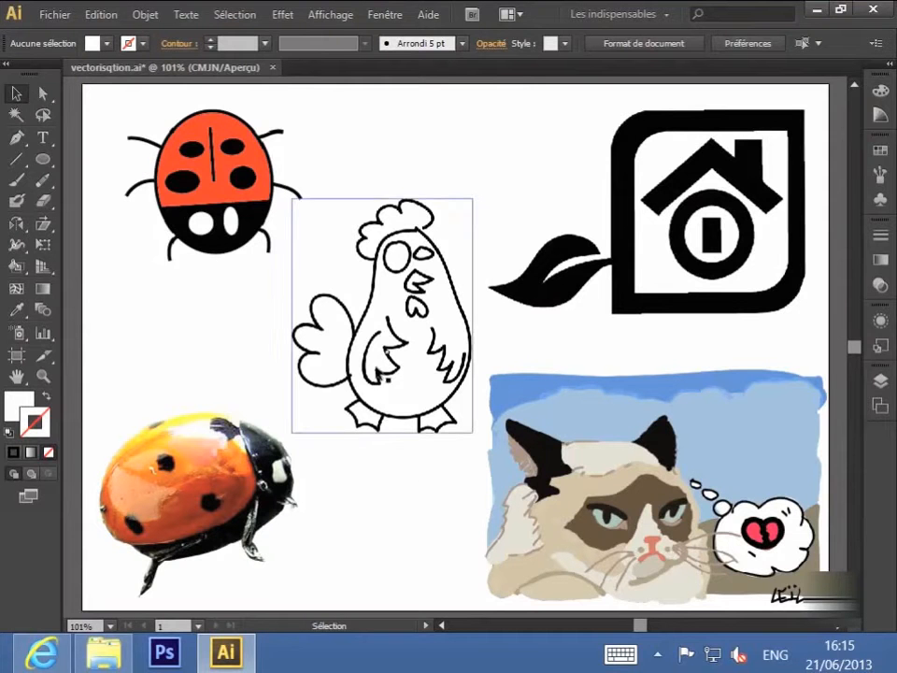
pyautogui.click(386, 16)
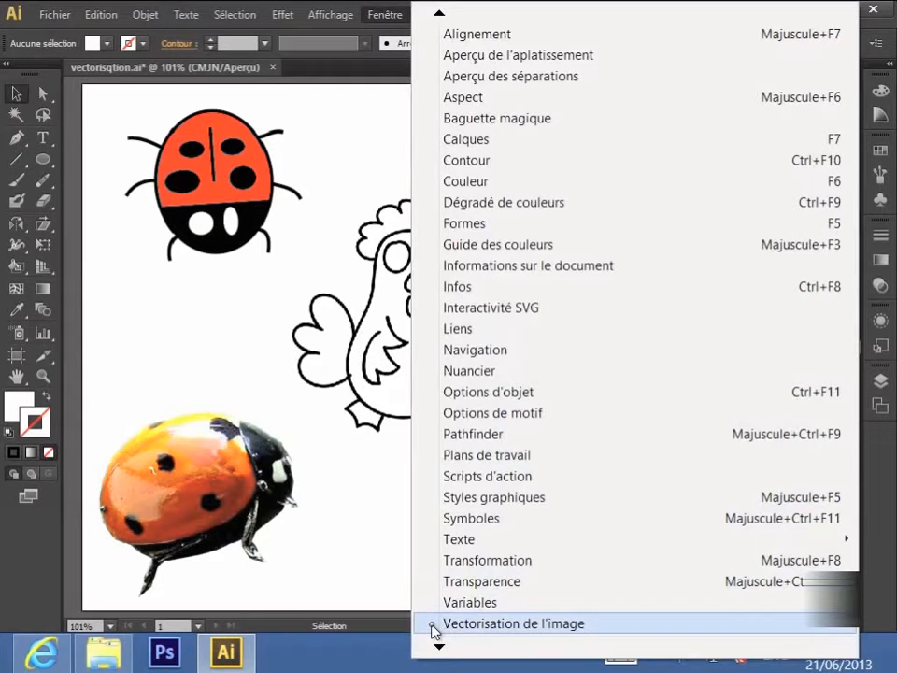
pyautogui.click(483, 623)
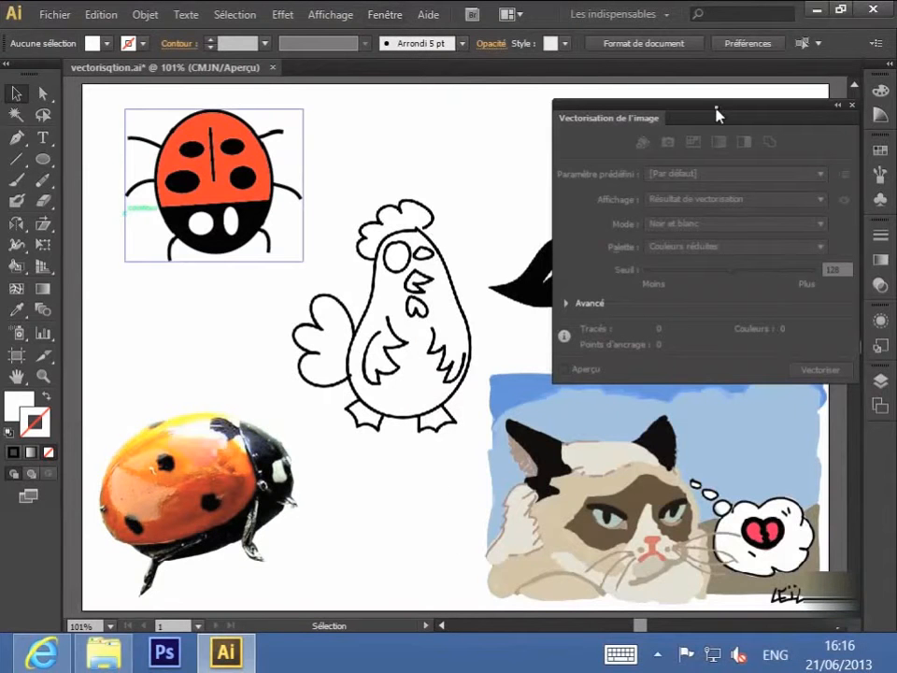
pyautogui.moveTo(722, 114); pyautogui.dragTo(652, 97)
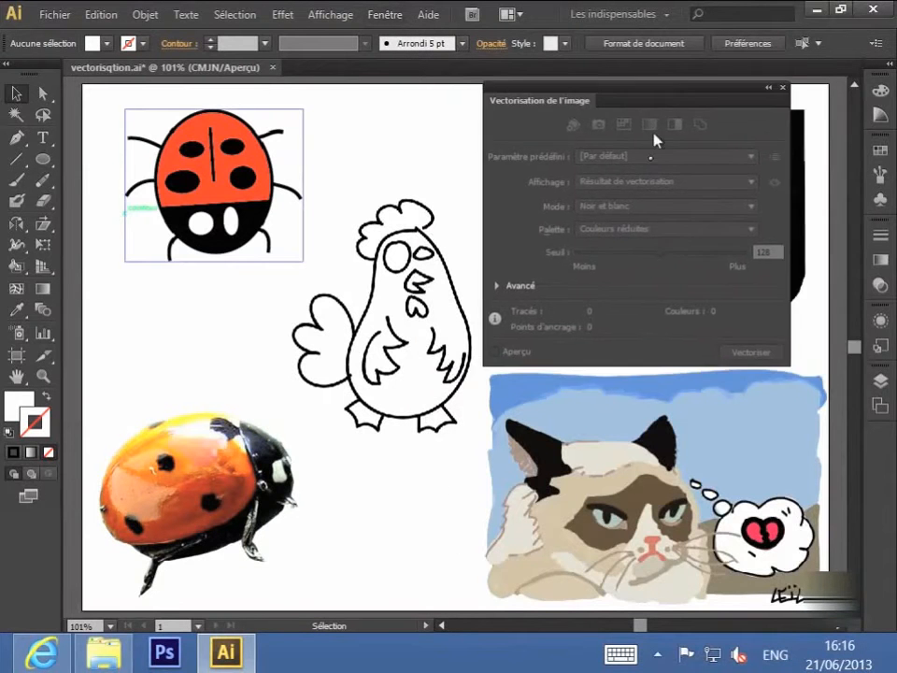
pyautogui.click(440, 467)
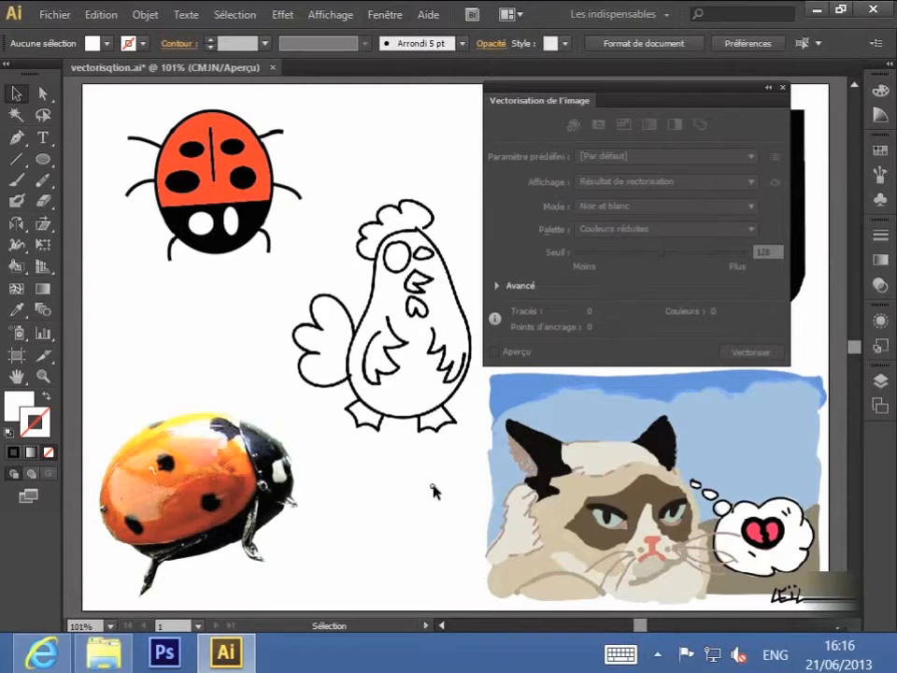
pyautogui.click(295, 309)
pyautogui.click(286, 279)
pyautogui.click(232, 186)
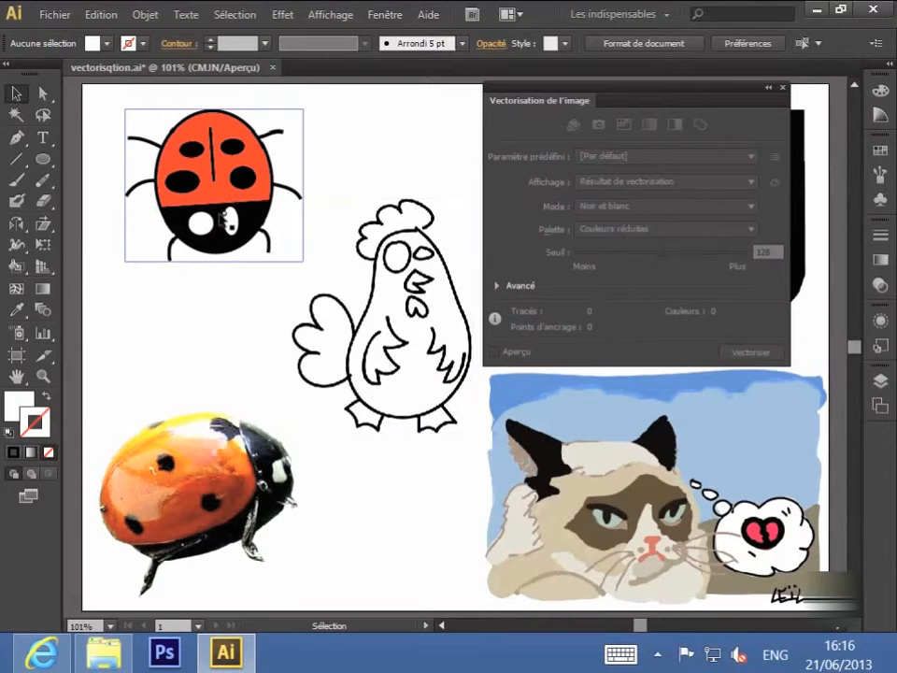
pyautogui.click(355, 221)
pyautogui.click(330, 163)
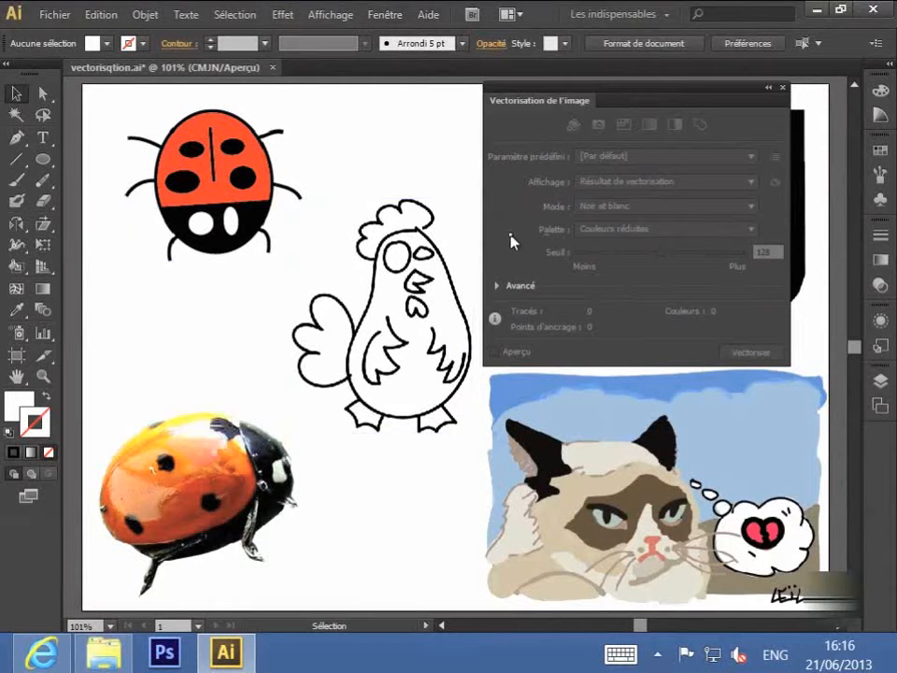
pyautogui.click(233, 176)
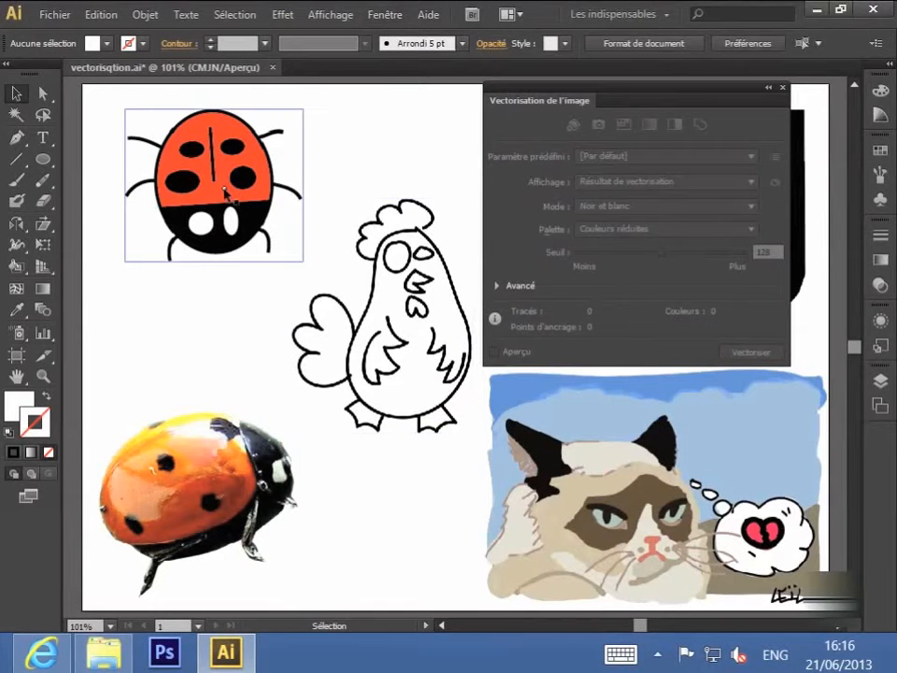
# Step: Trace the drawn ladybug image with the Couleur automatique preset
pyautogui.click(238, 199)
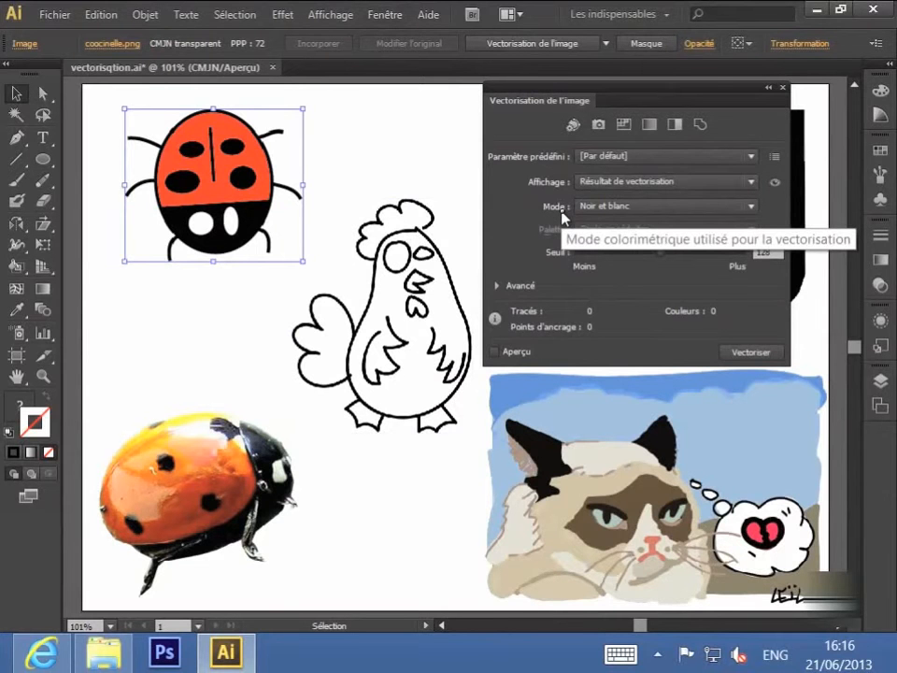
pyautogui.hotkey('ctrl', '+')
pyautogui.hotkey('ctrl', '+')
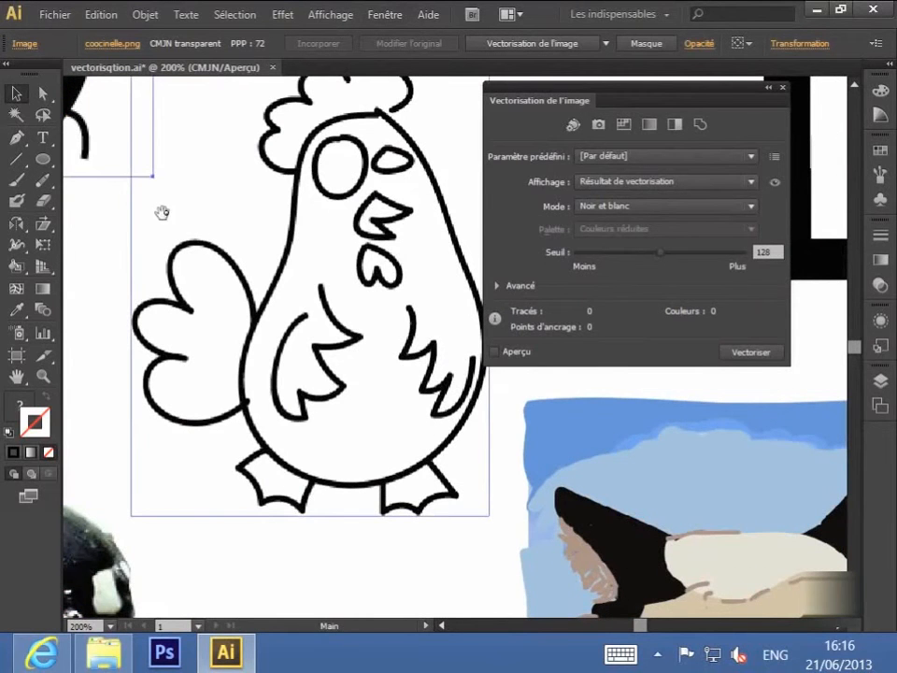
pyautogui.moveTo(162, 213); pyautogui.dragTo(435, 473)
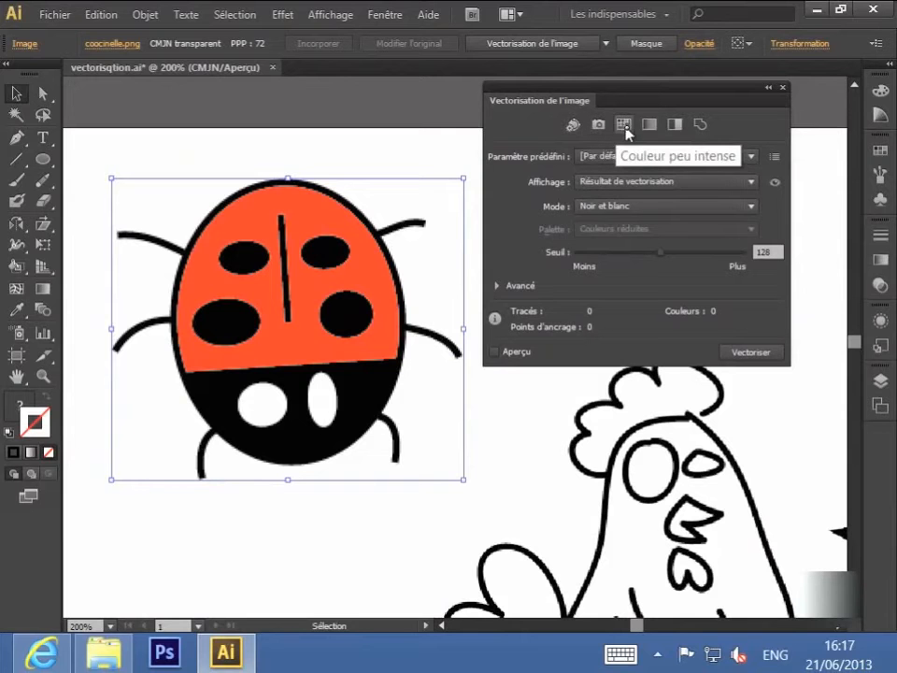
pyautogui.click(574, 126)
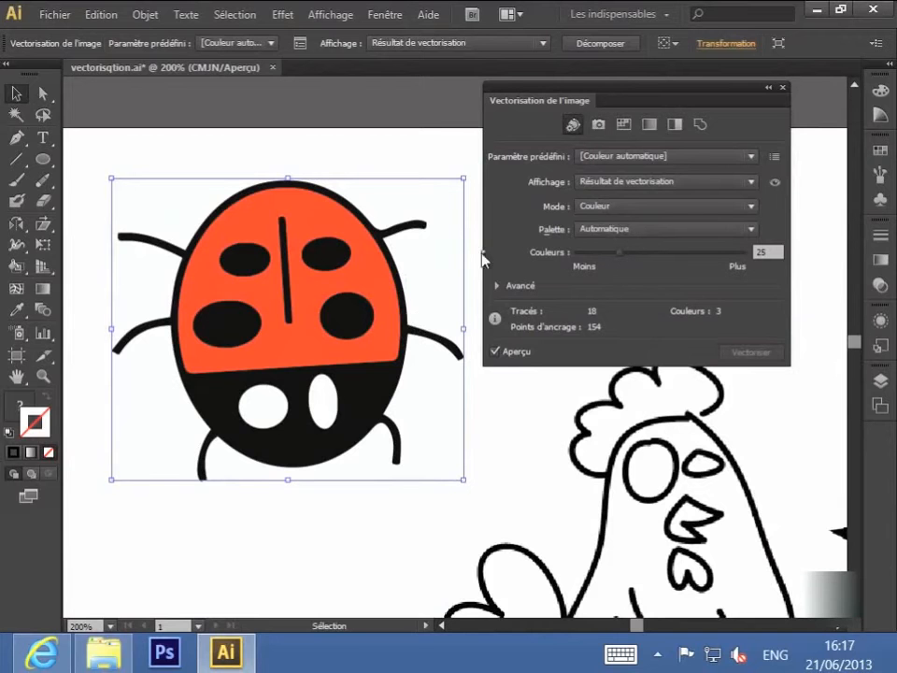
# Step: Try the Niveaux de gris and Noir et blanc modes on the ladybug tracing, and restore the Couleur mode
pyautogui.click(775, 185)
pyautogui.click(752, 207)
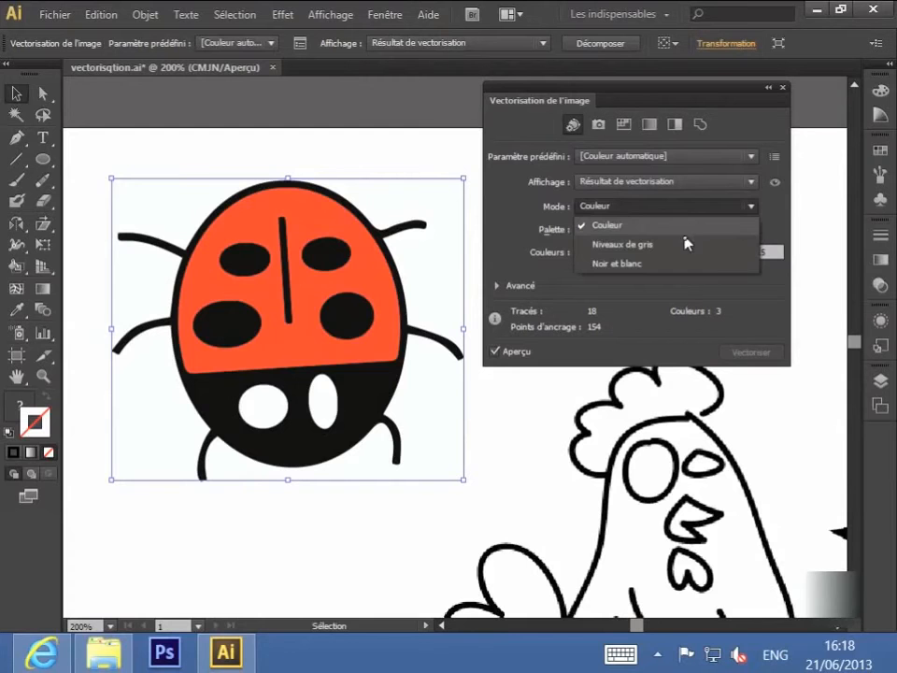
pyautogui.click(683, 246)
pyautogui.click(730, 207)
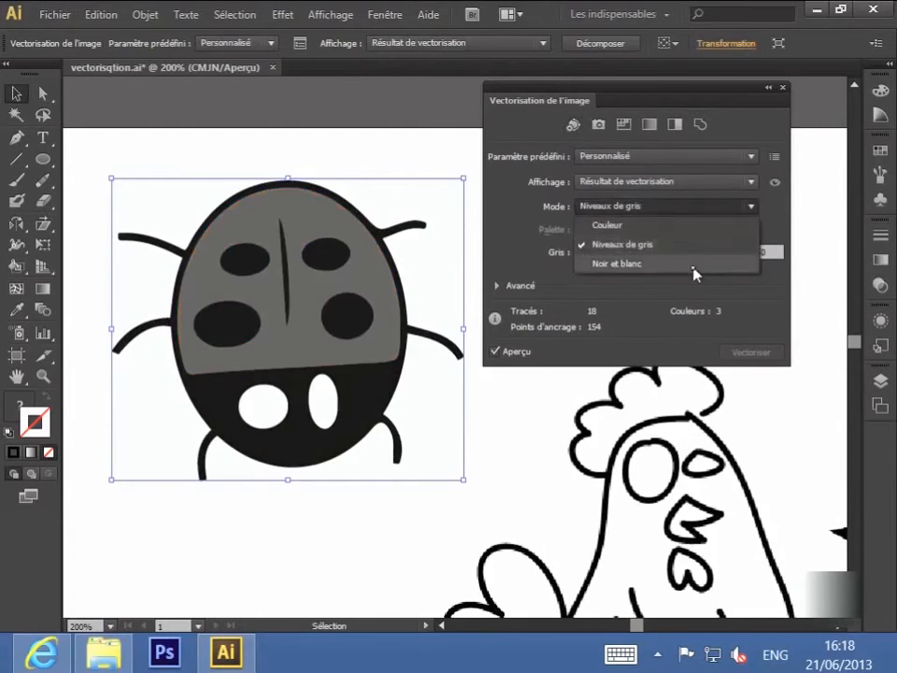
pyautogui.click(695, 266)
pyautogui.click(752, 206)
pyautogui.click(711, 225)
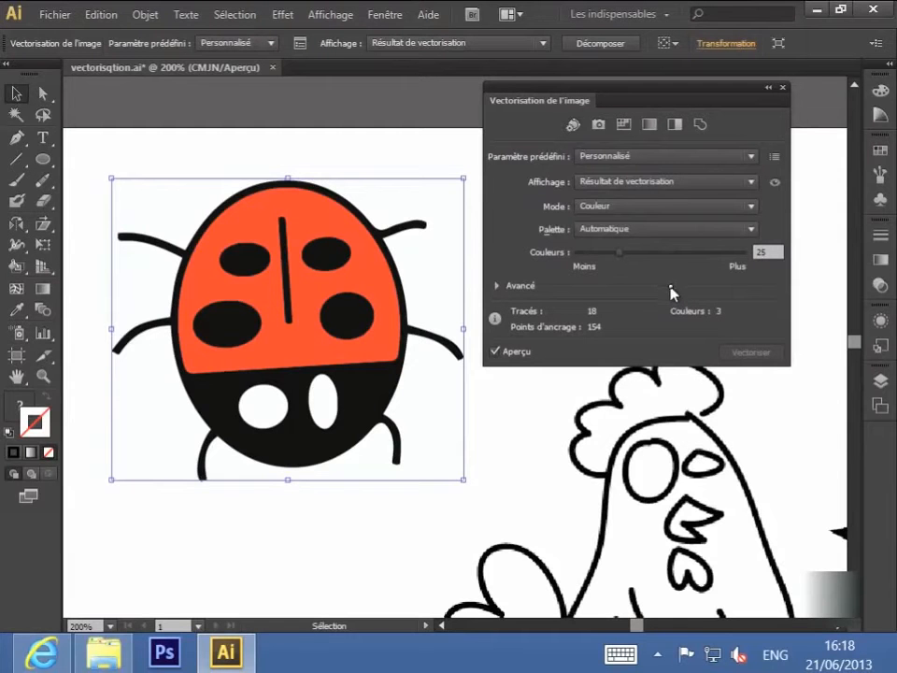
# Step: Expand the ladybug tracing into vector paths and examine its outlines in Tracés view before restoring the Aperçu view
pyautogui.click(607, 48)
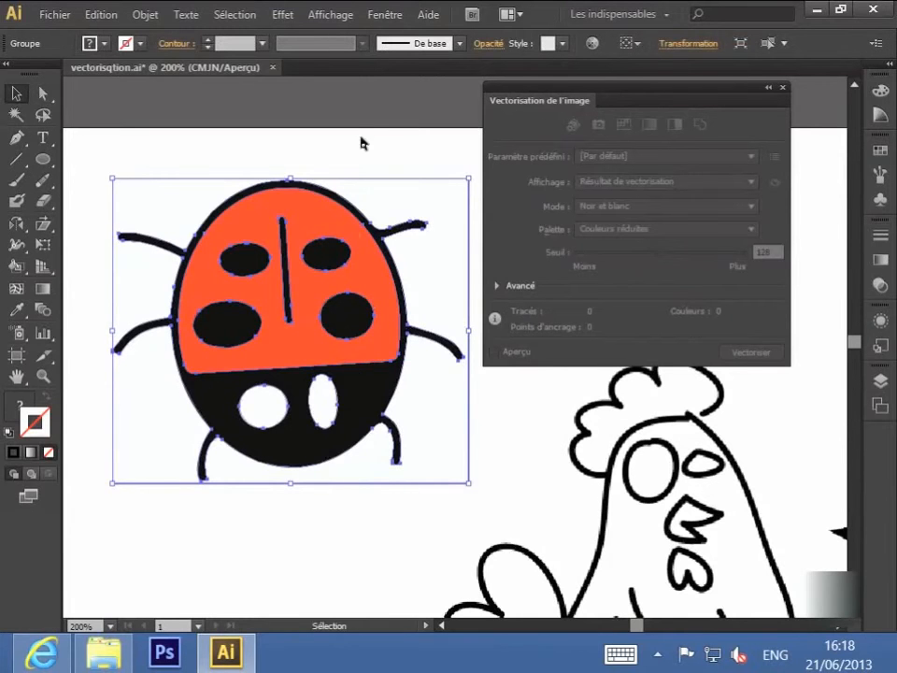
pyautogui.click(361, 163)
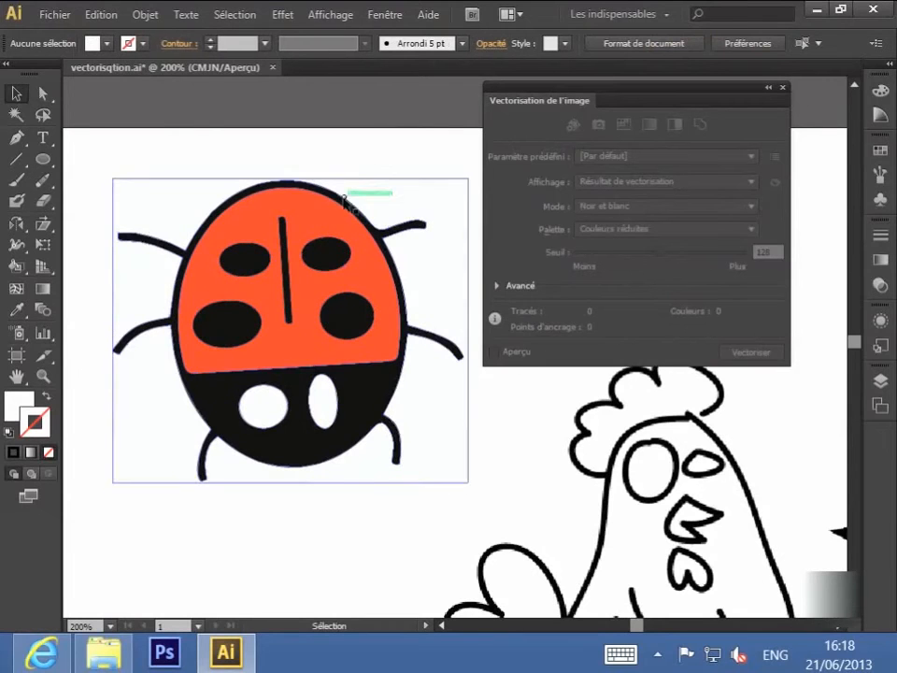
pyautogui.click(332, 16)
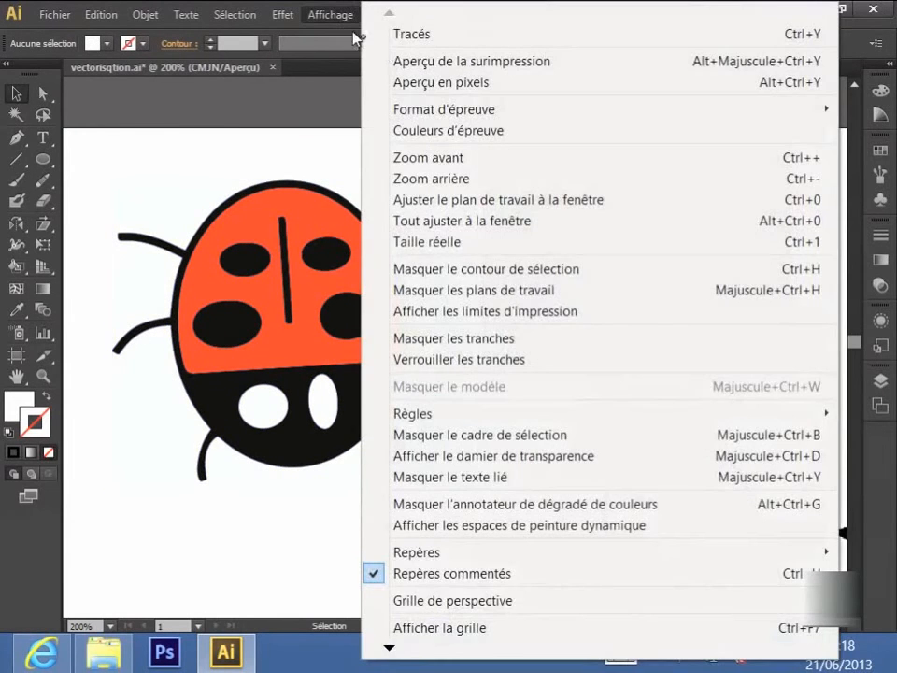
pyautogui.click(409, 39)
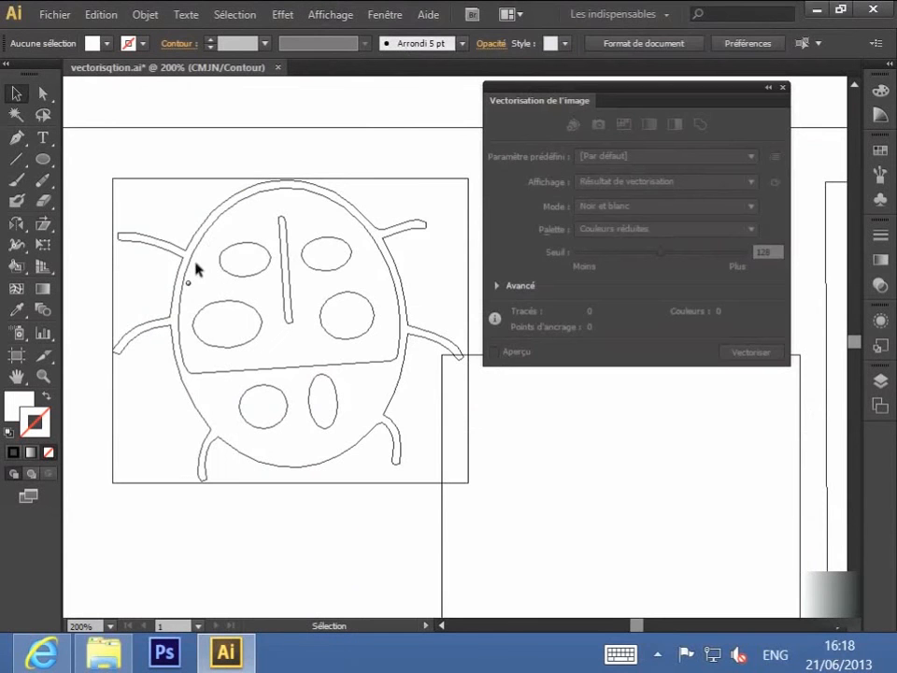
pyautogui.click(340, 22)
pyautogui.click(399, 37)
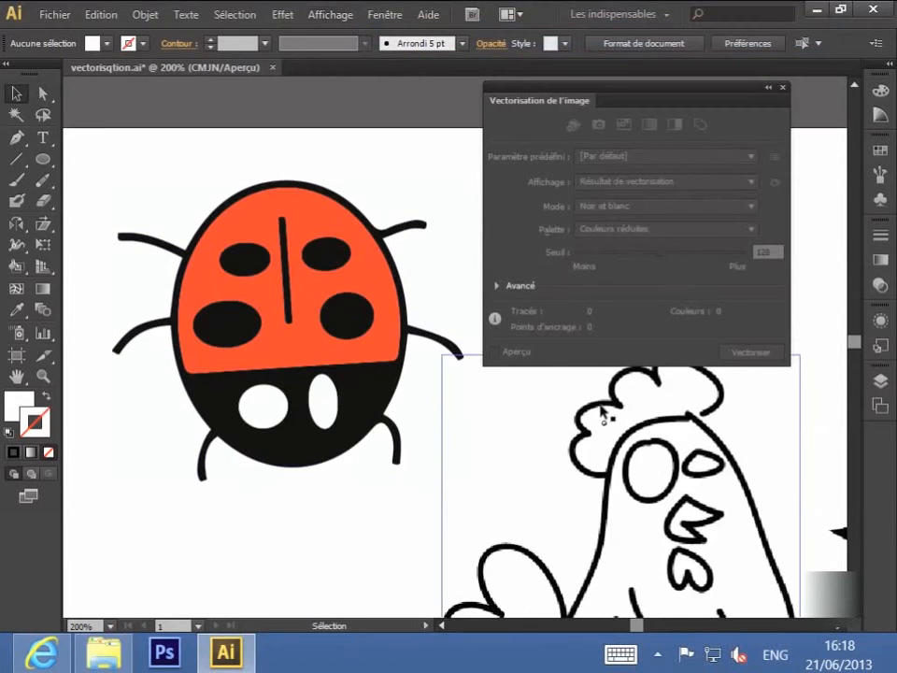
# Step: Select the hen line drawing and trace it with the Contour preset
pyautogui.moveTo(673, 476); pyautogui.dragTo(371, 252)
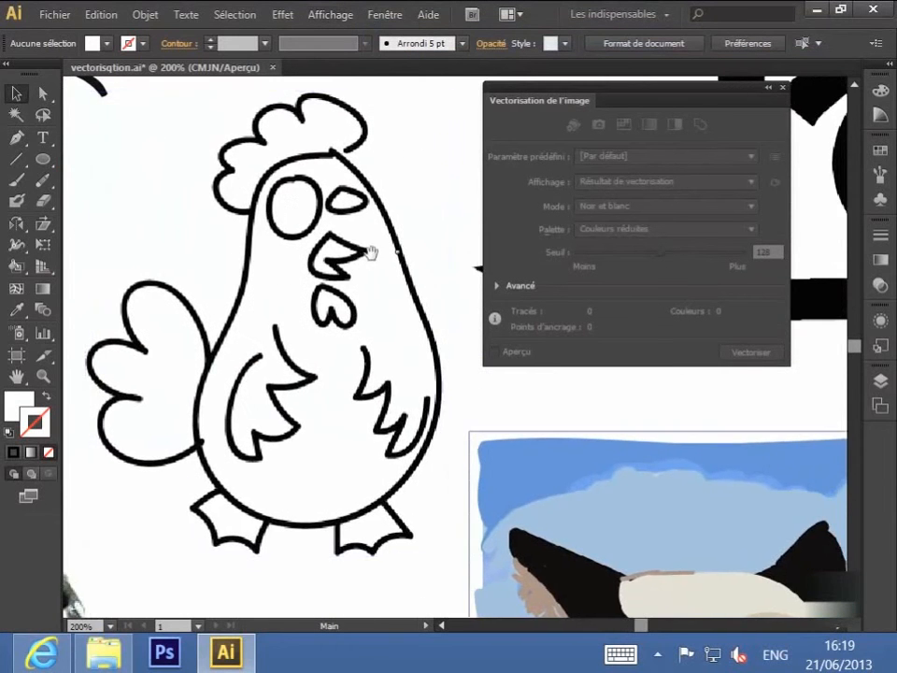
pyautogui.click(438, 246)
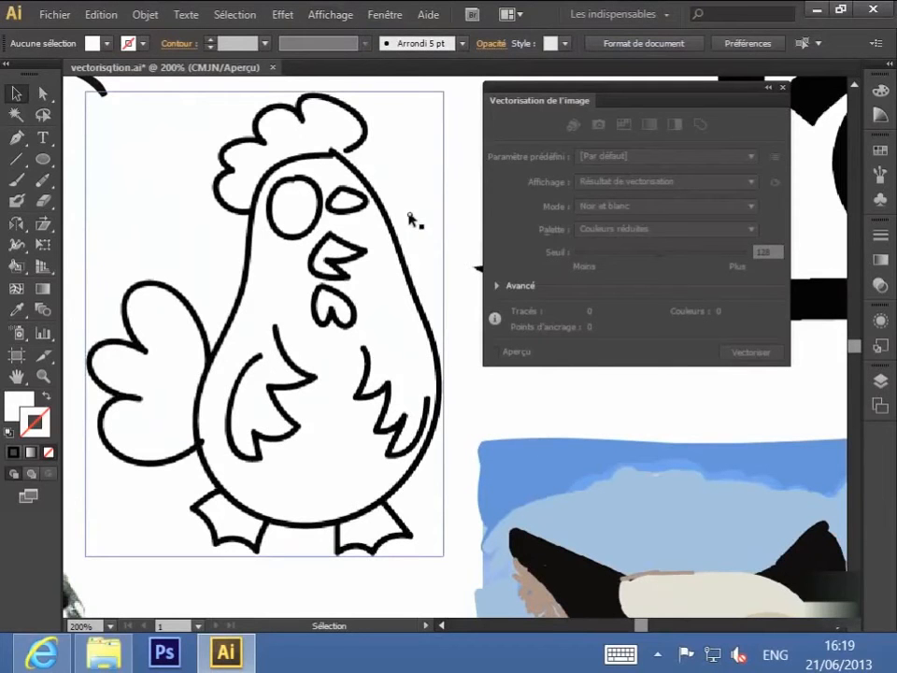
pyautogui.click(412, 219)
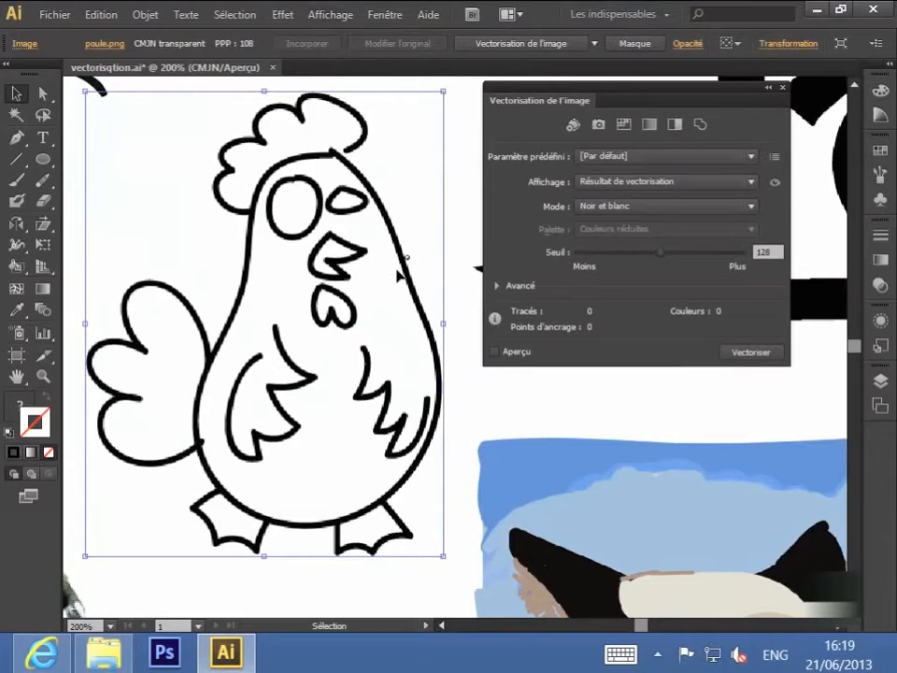
pyautogui.click(704, 126)
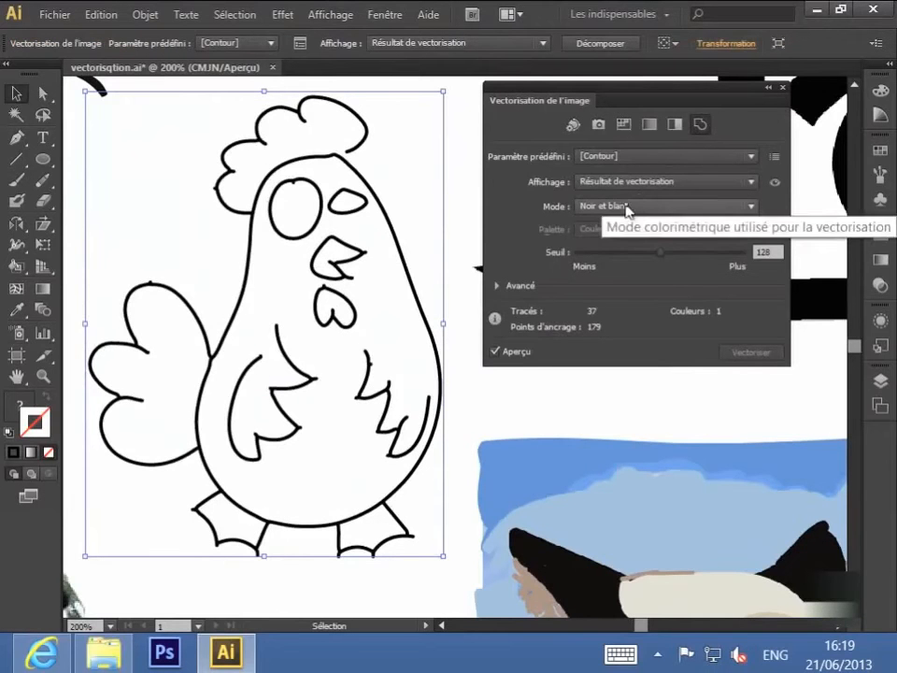
# Step: Enable Ignorer le blanc in the hen tracing's advanced options and expand the tracing into editable paths
pyautogui.click(497, 288)
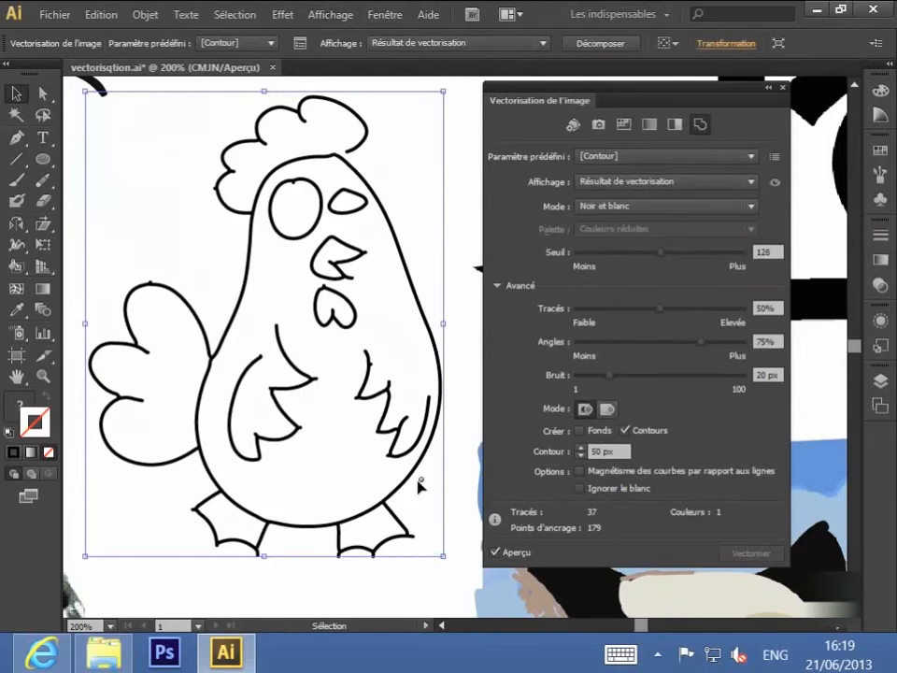
pyautogui.click(580, 490)
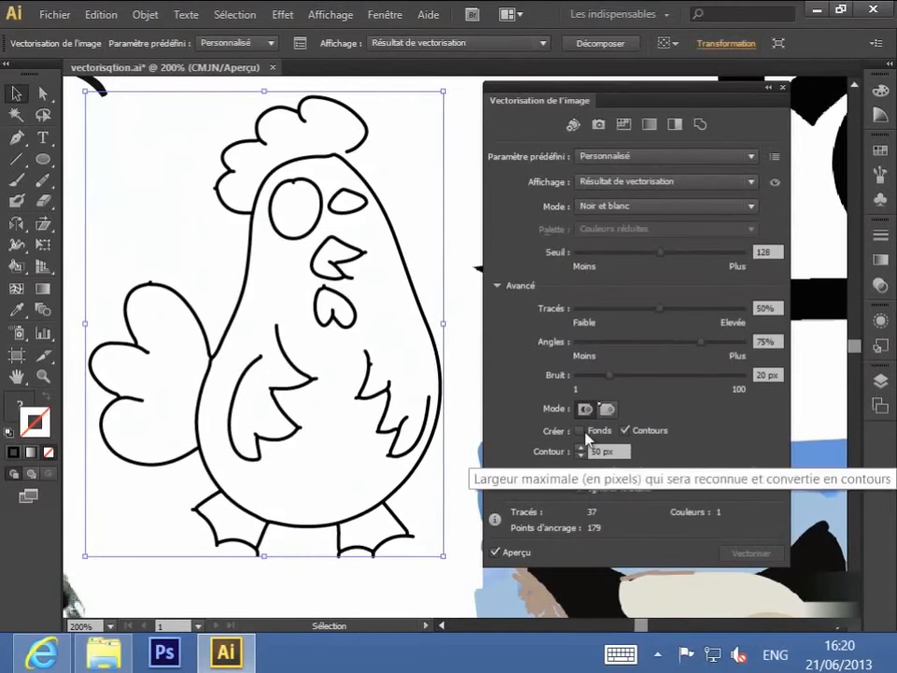
pyautogui.click(774, 184)
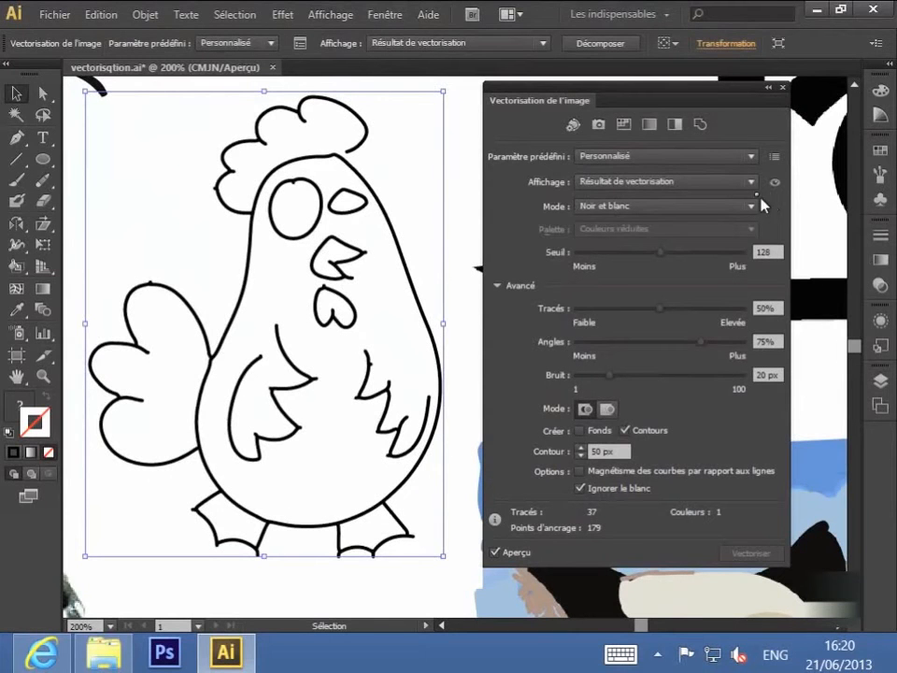
pyautogui.click(619, 50)
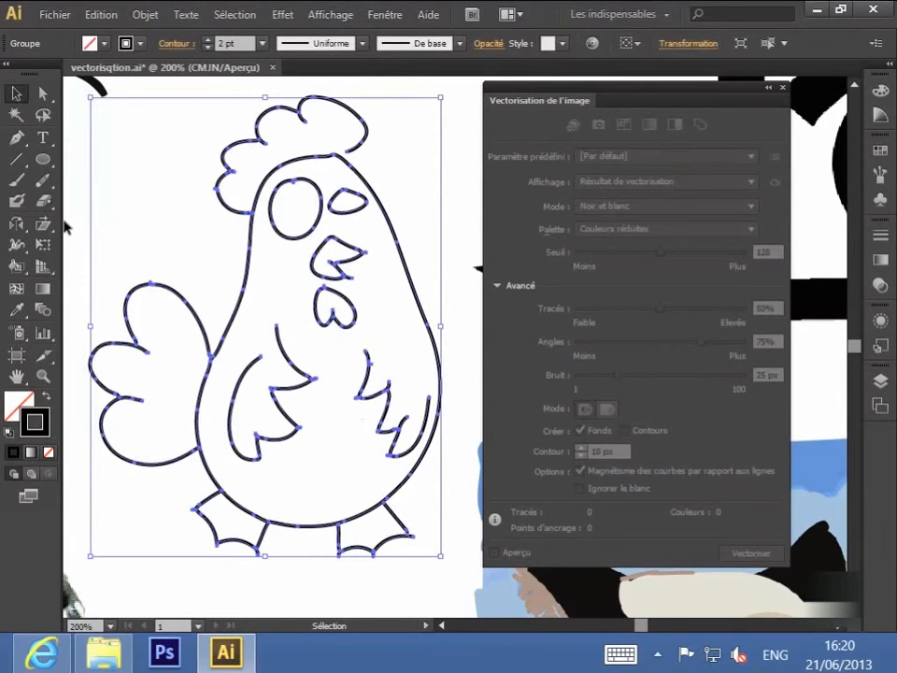
# Step: Directly select the hen's paths, nudge them slightly, adjust the inner anchor point of the smaller wing and clear the selection
pyautogui.click(43, 95)
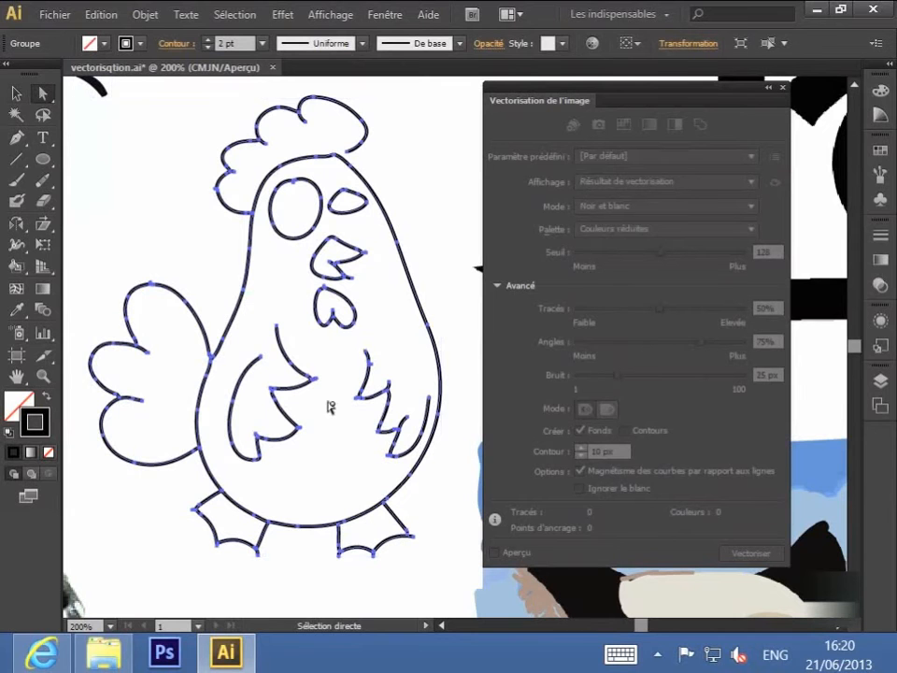
pyautogui.moveTo(357, 399); pyautogui.dragTo(361, 399)
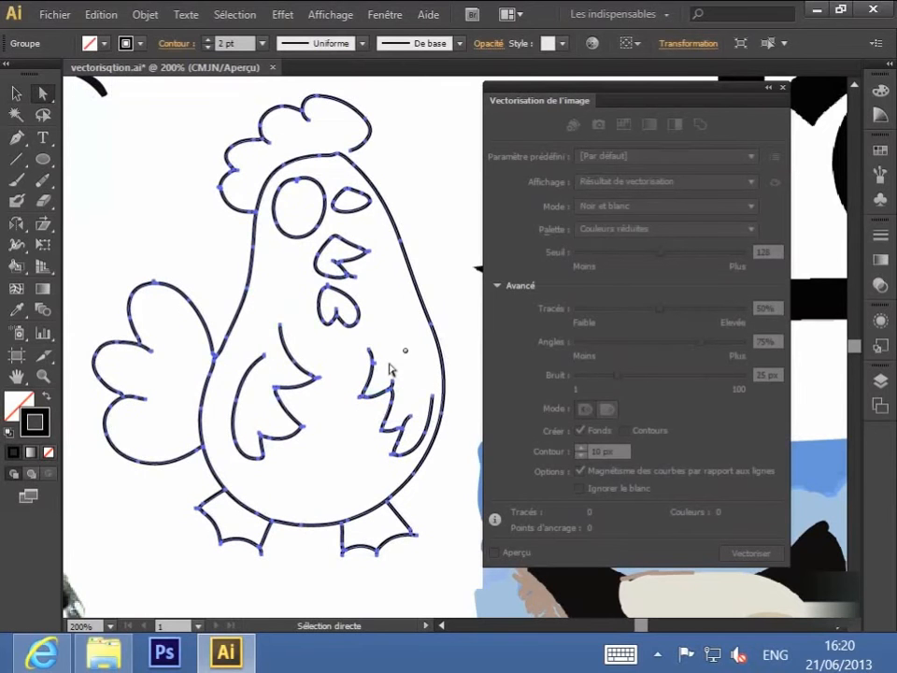
pyautogui.click(359, 400)
pyautogui.moveTo(363, 401); pyautogui.dragTo(360, 401)
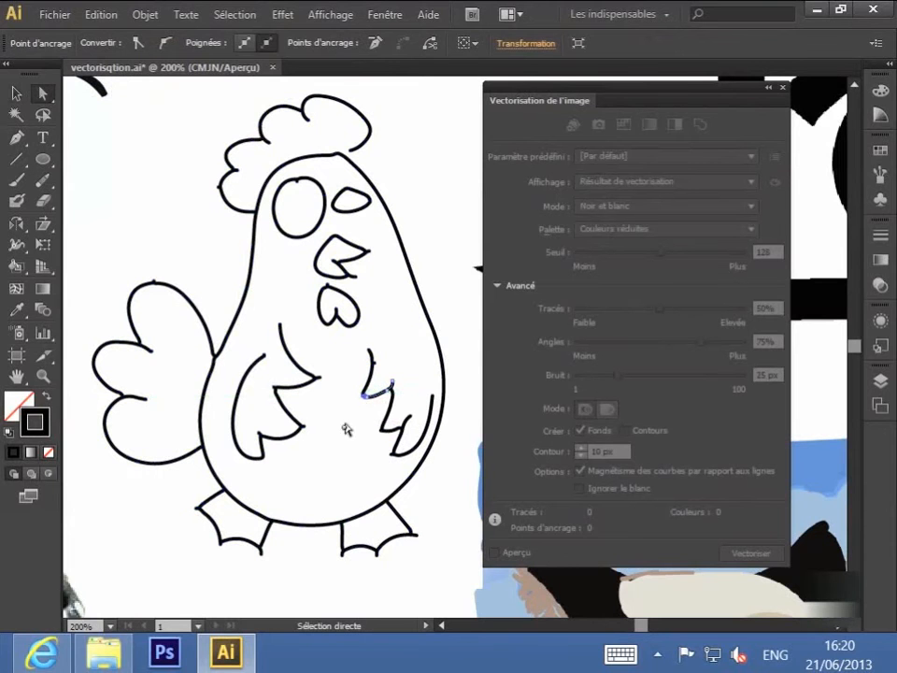
pyautogui.click(347, 425)
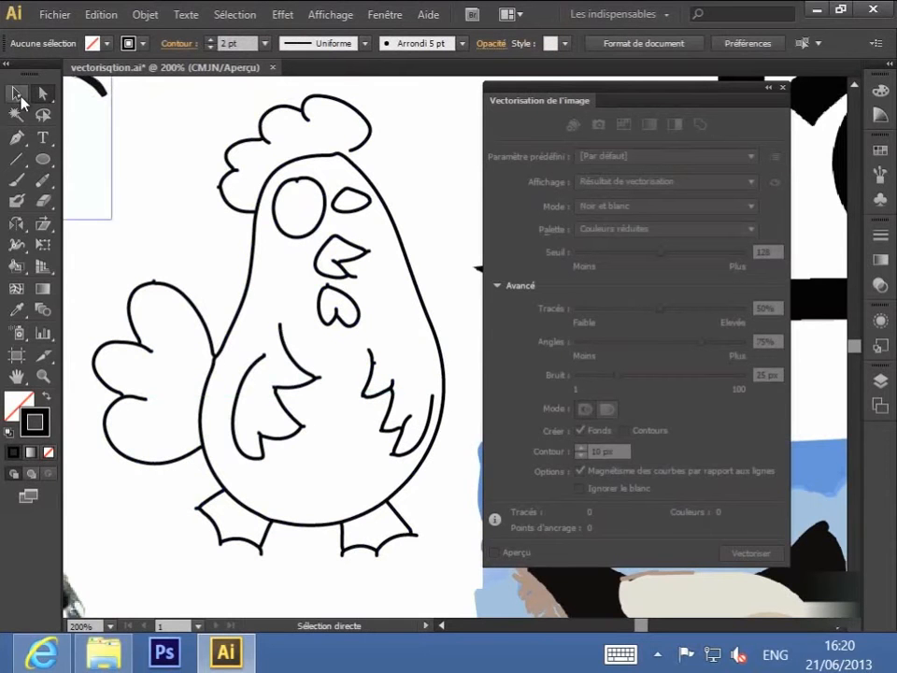
# Step: Select the black house-and-leaf logo image and trace it with the Noir et blanc preset
pyautogui.click(16, 93)
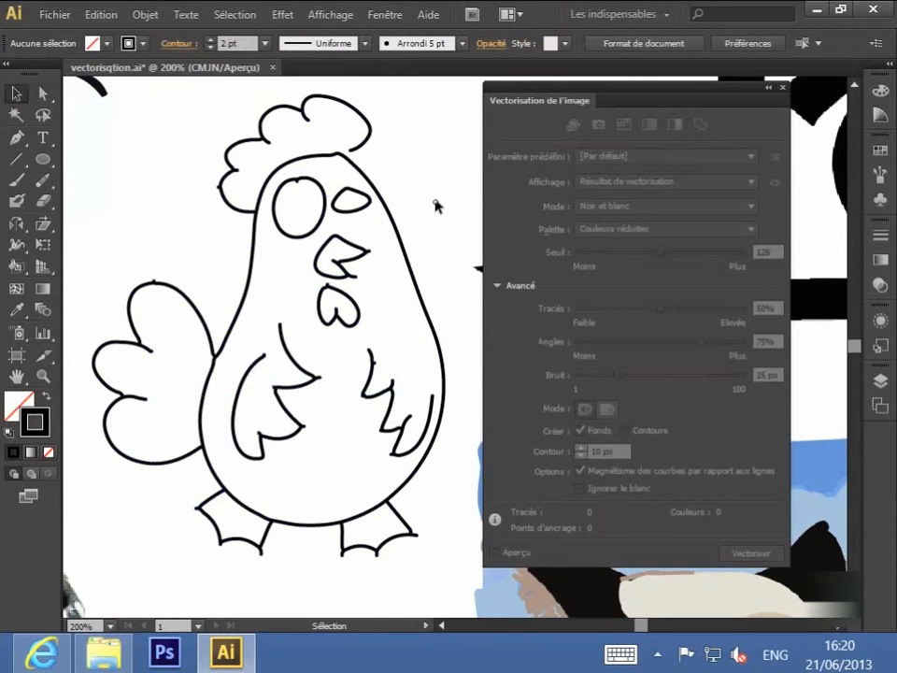
pyautogui.moveTo(437, 204); pyautogui.dragTo(122, 206)
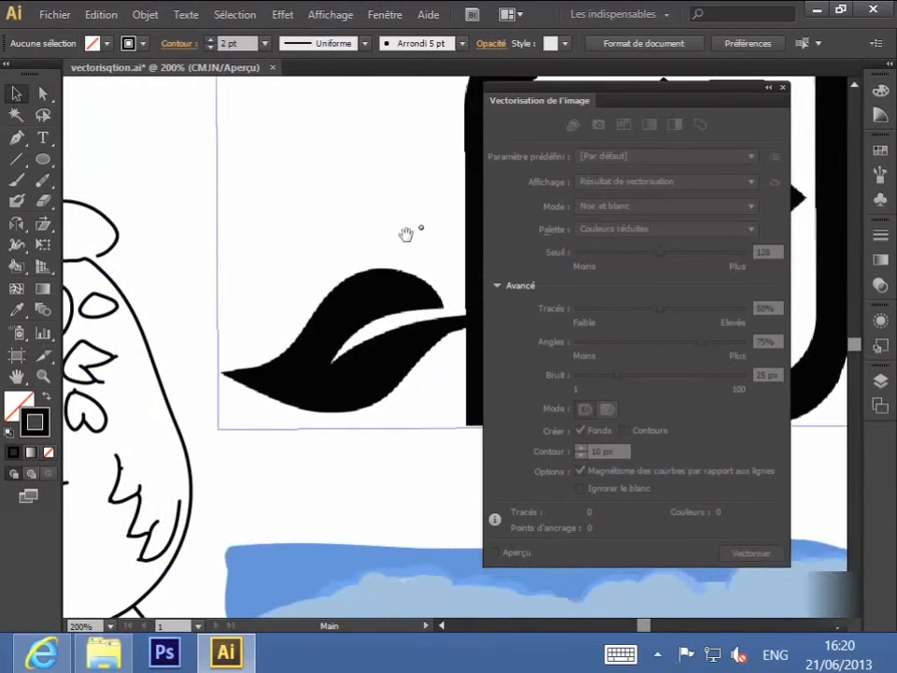
pyautogui.moveTo(422, 223); pyautogui.dragTo(284, 307)
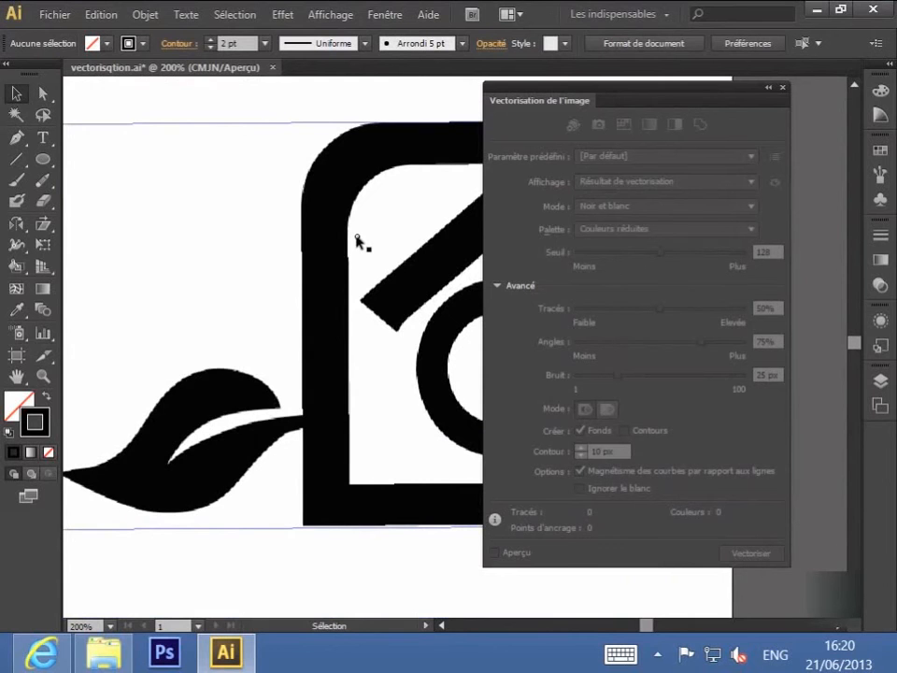
pyautogui.hotkey('ctrl', '-')
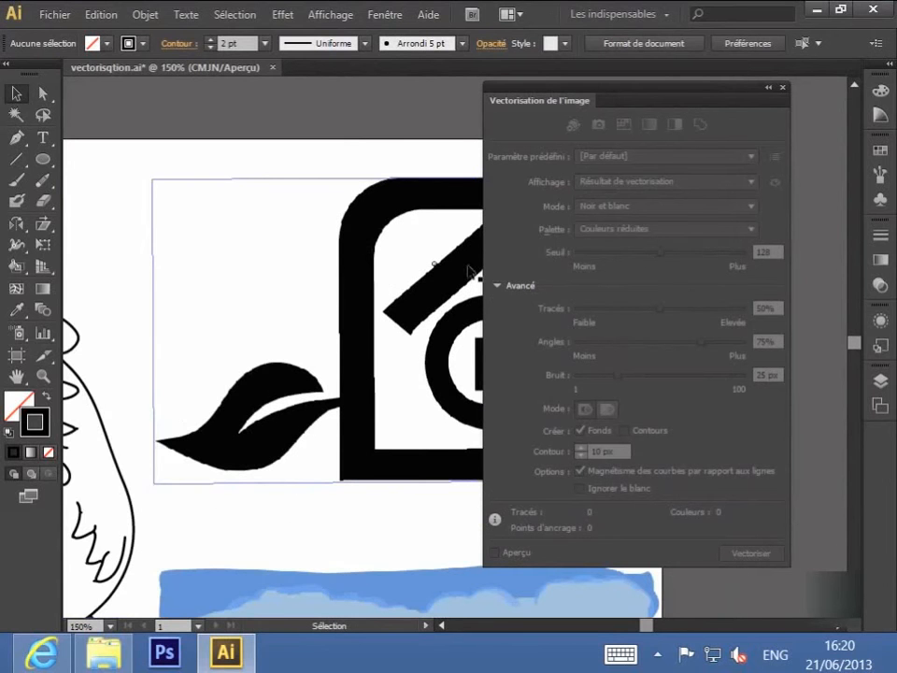
pyautogui.moveTo(407, 261); pyautogui.dragTo(321, 262)
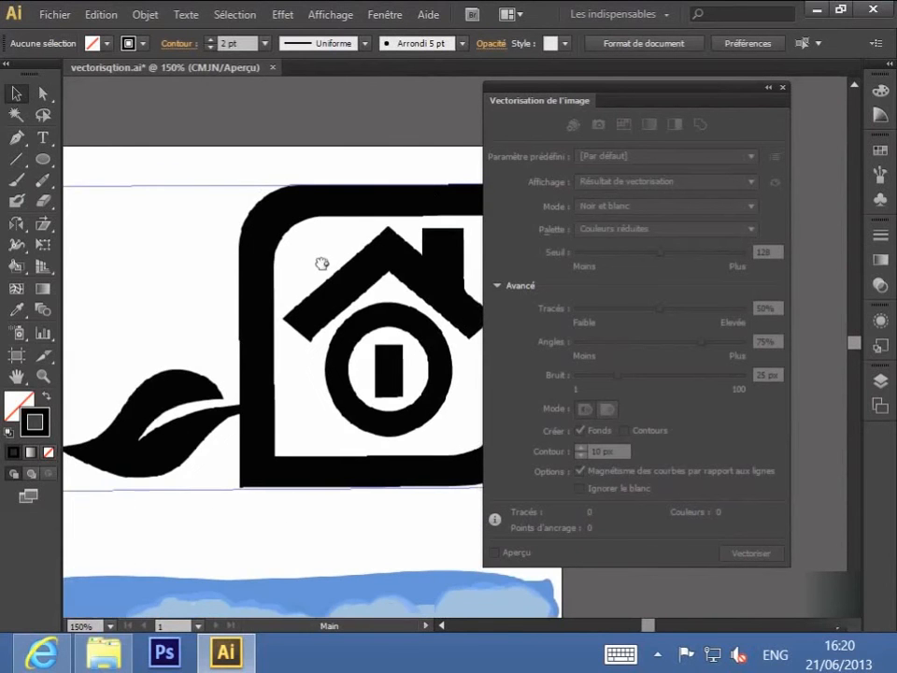
pyautogui.moveTo(642, 95); pyautogui.dragTo(707, 99)
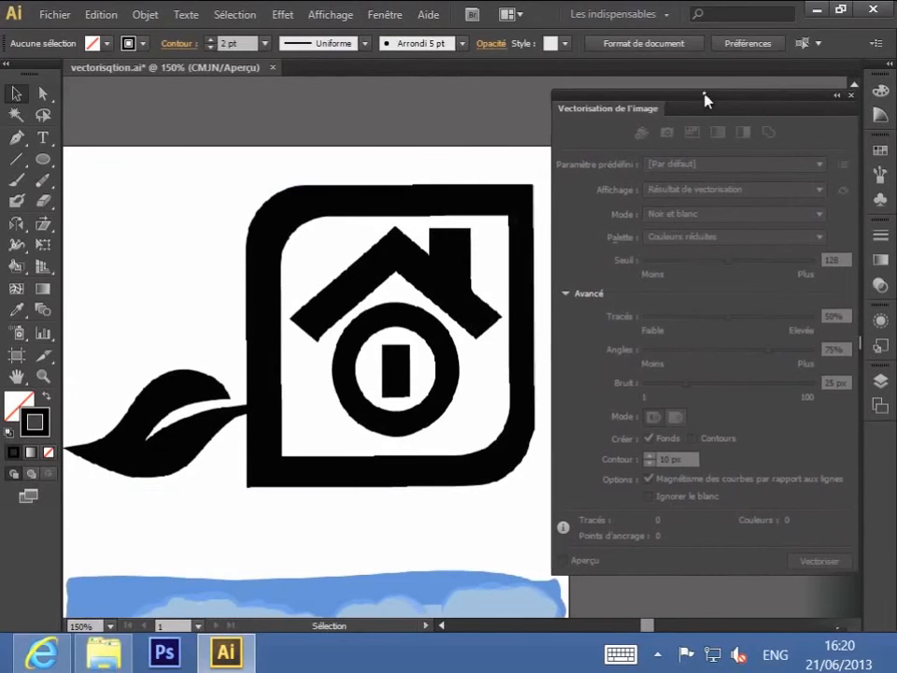
pyautogui.click(515, 238)
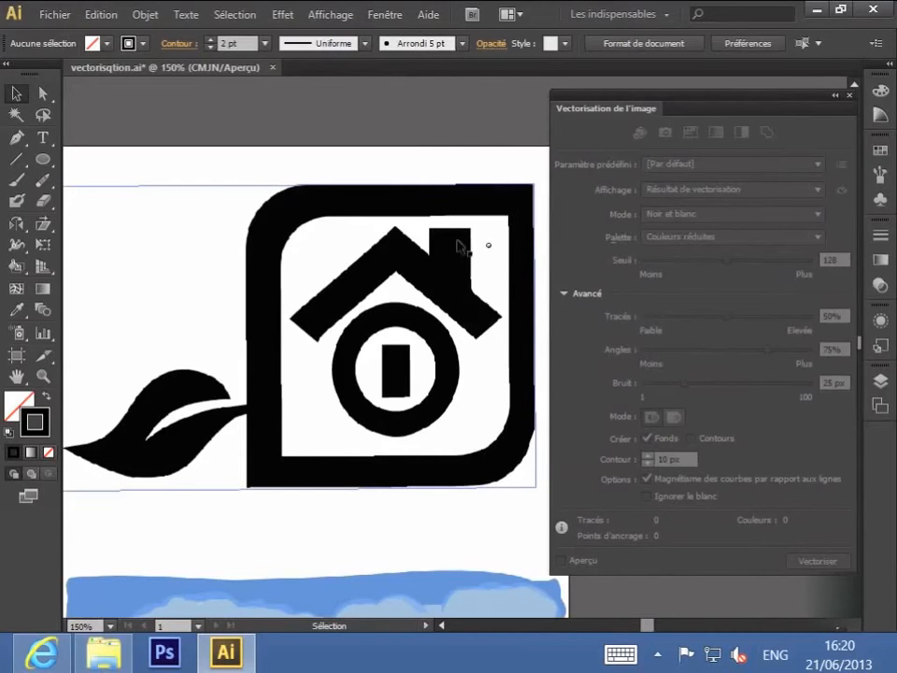
pyautogui.click(545, 163)
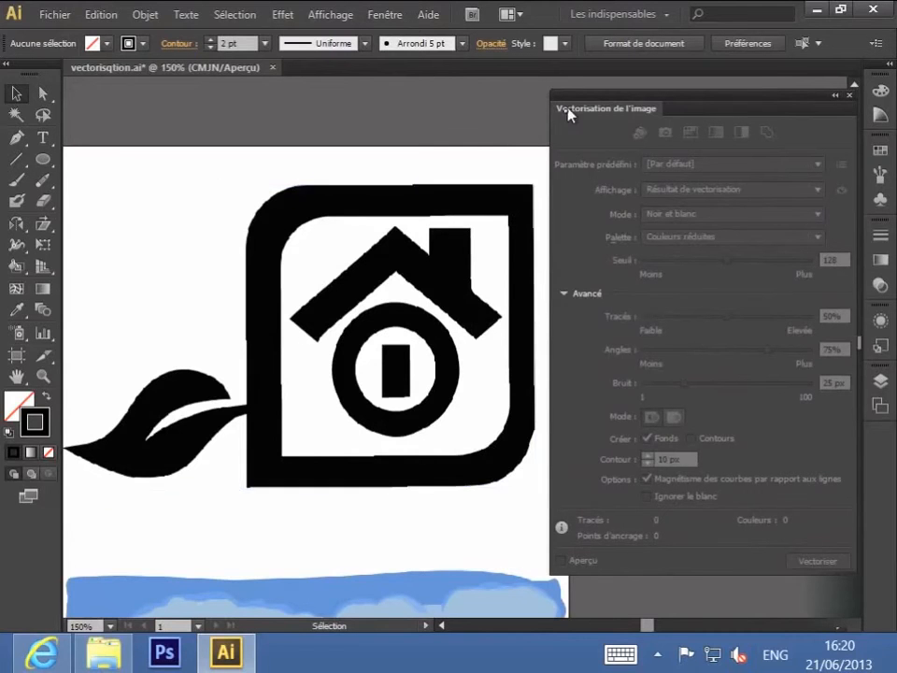
pyautogui.click(400, 272)
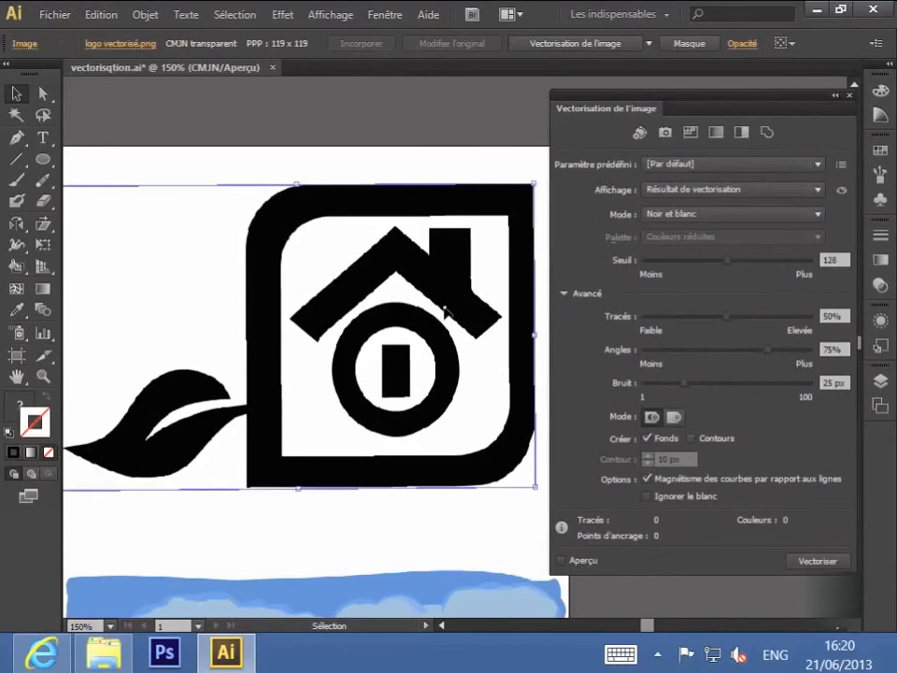
pyautogui.click(741, 133)
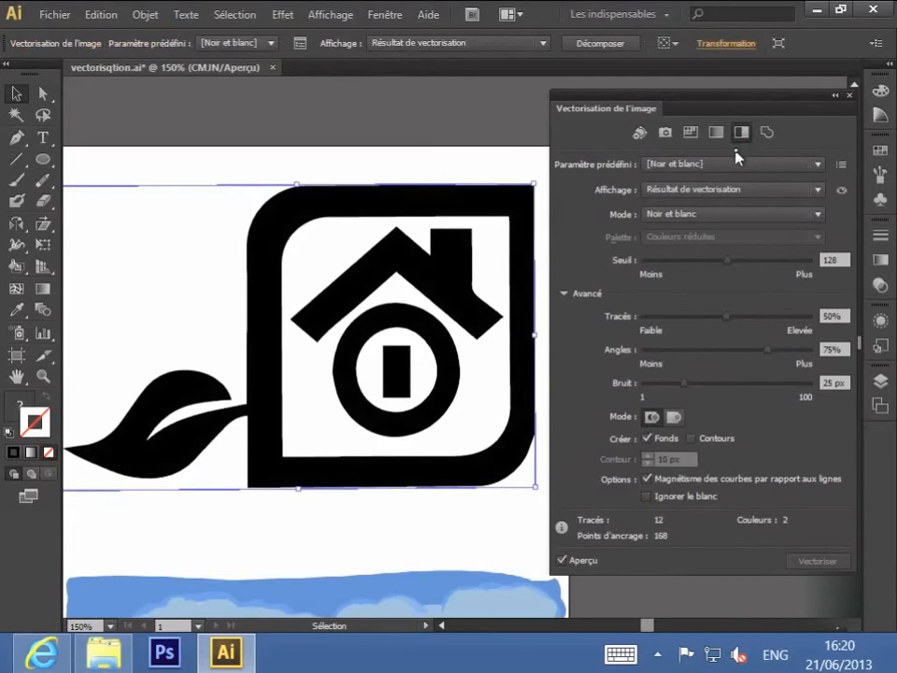
# Step: Compare the logo tracing with its source image, expand it into vector paths and clear the selection
pyautogui.click(845, 192)
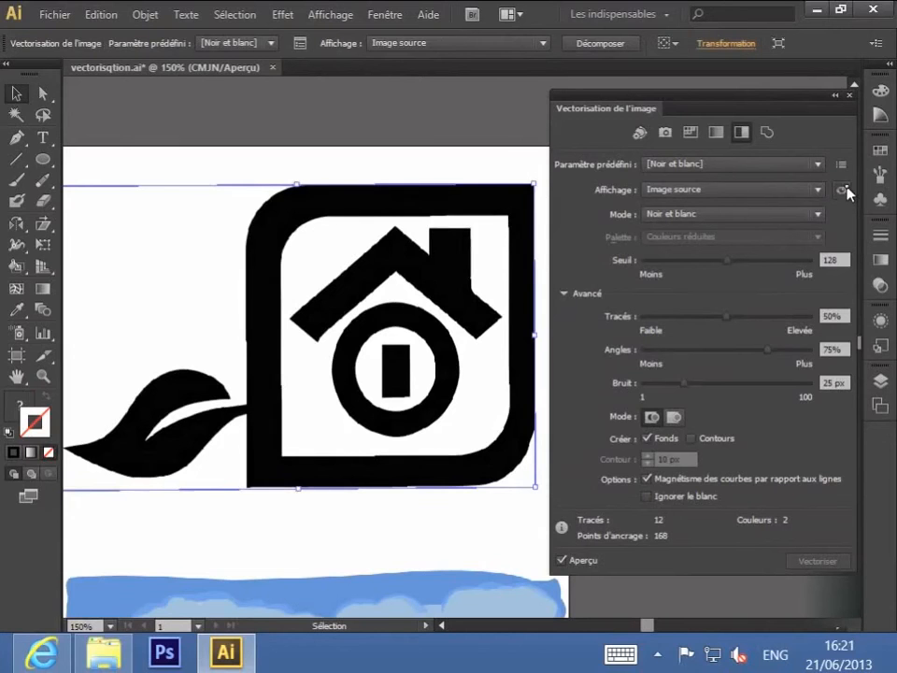
pyautogui.click(843, 190)
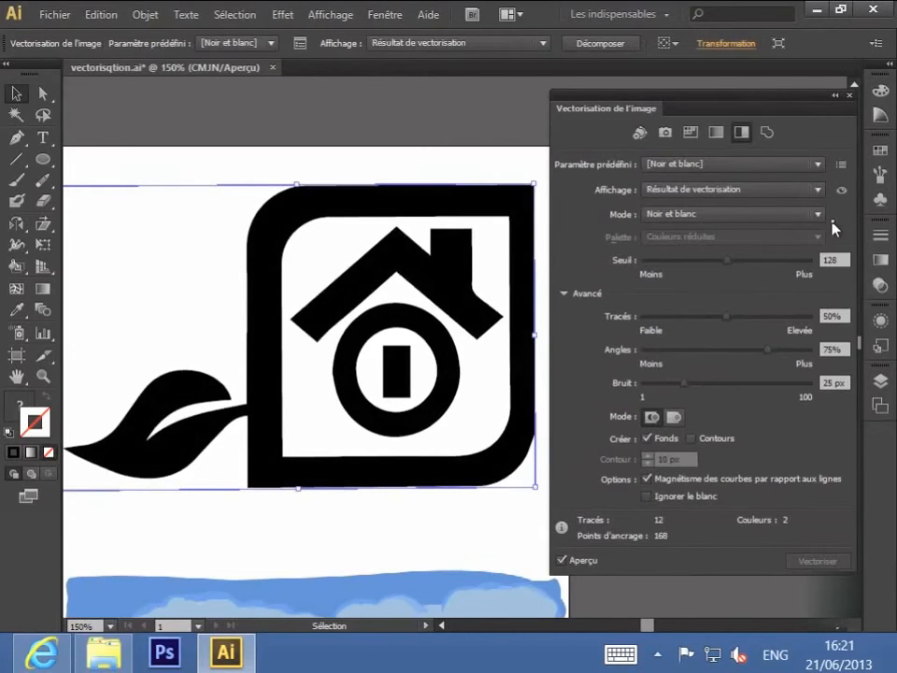
pyautogui.click(819, 216)
pyautogui.click(801, 262)
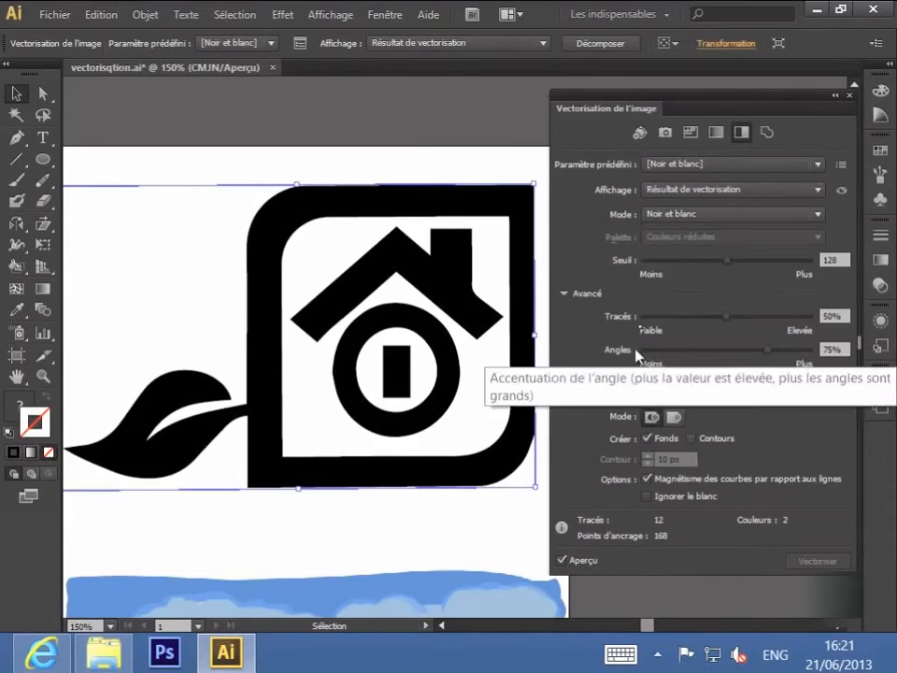
pyautogui.click(601, 47)
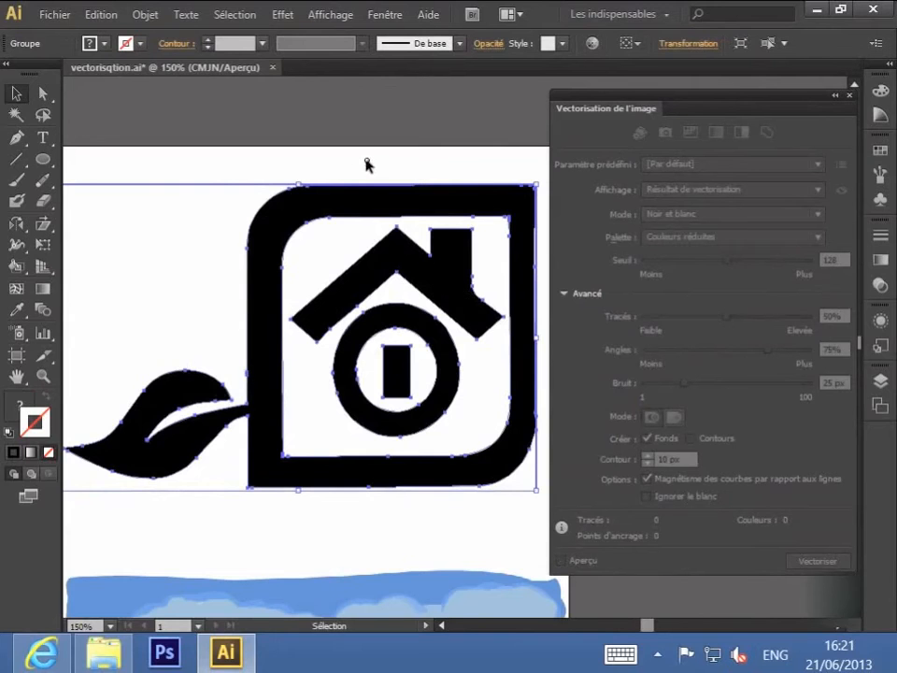
pyautogui.click(352, 179)
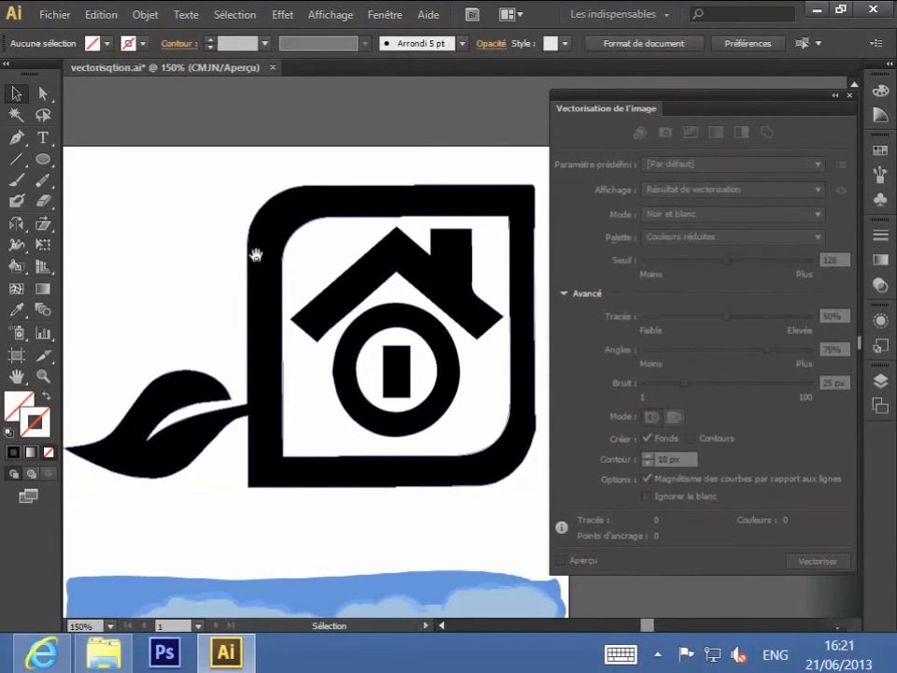
# Step: Select the cat drawing and trace it, trying the Couleur peu intense and Couleur automatique presets before settling on Noir et blanc
pyautogui.moveTo(240, 300); pyautogui.dragTo(256, 168)
pyautogui.moveTo(308, 467)
pyautogui.mouseDown()
pyautogui.moveTo(266, 286)
pyautogui.moveTo(295, 229)
pyautogui.moveTo(289, 223)
pyautogui.moveTo(293, 233)
pyautogui.mouseUp()
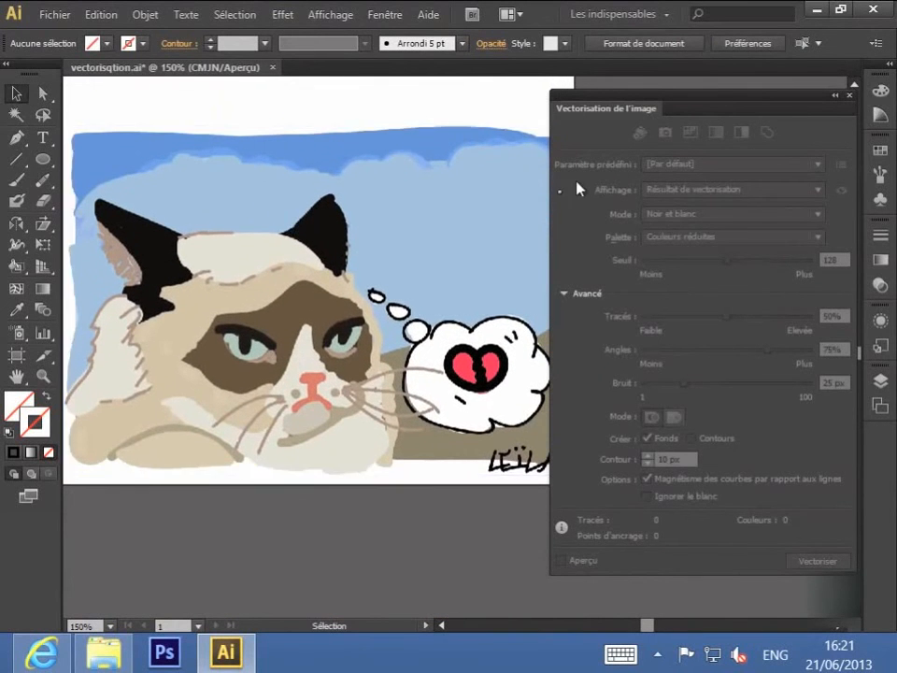
pyautogui.click(453, 240)
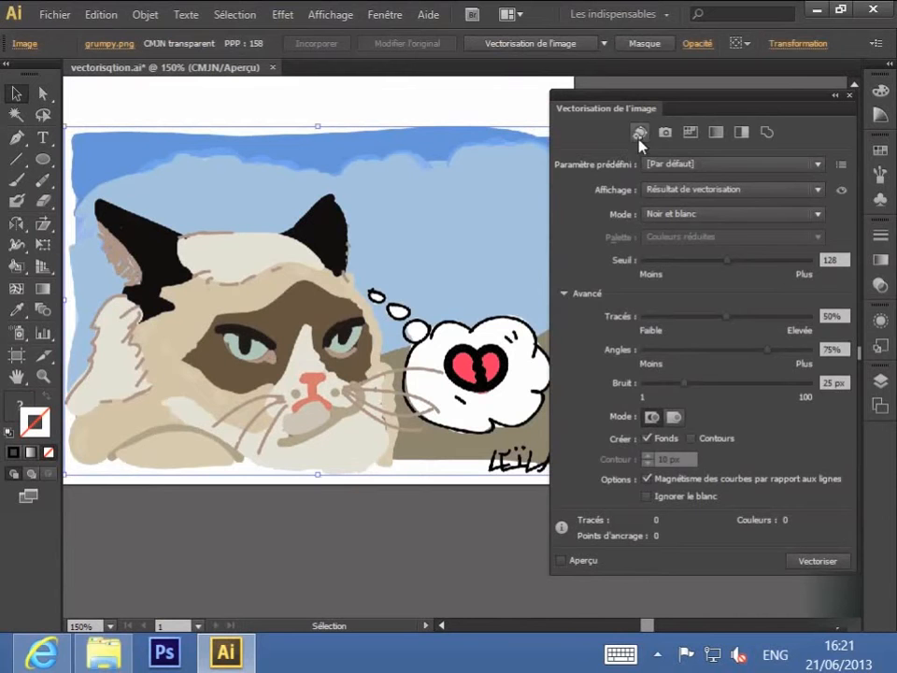
pyautogui.click(683, 137)
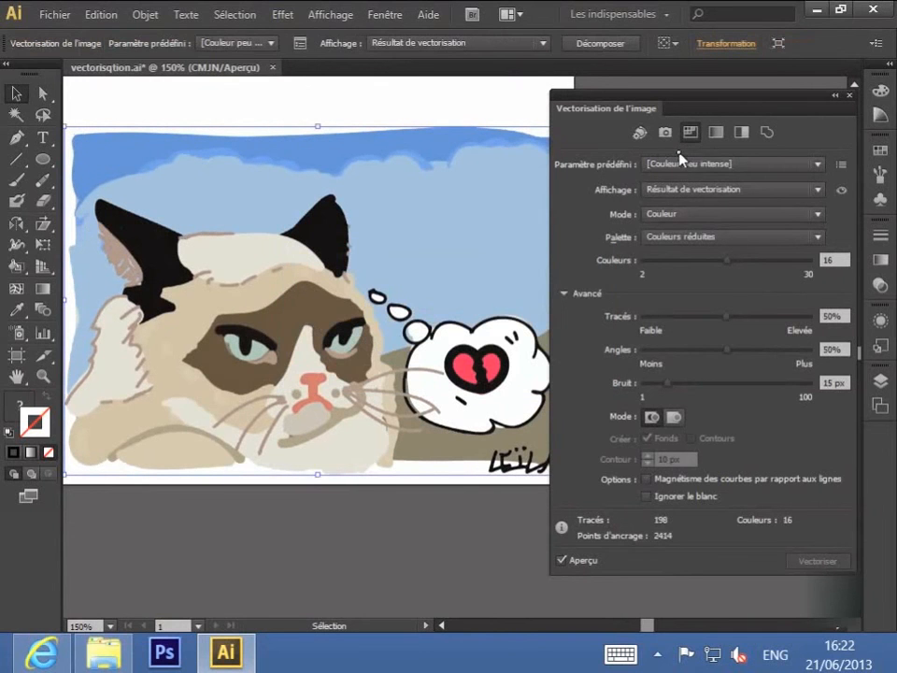
pyautogui.click(639, 131)
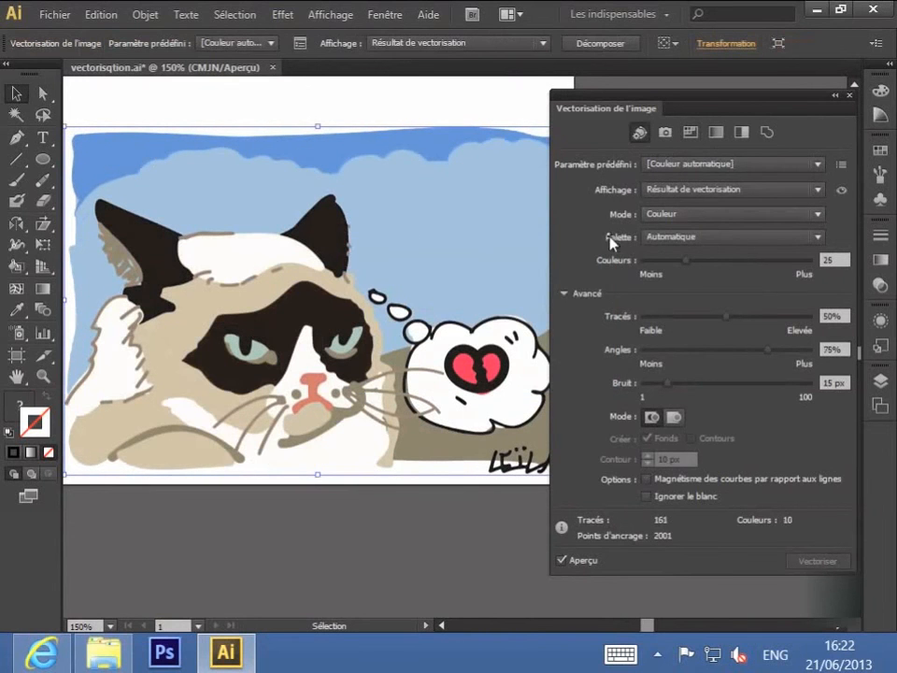
pyautogui.click(741, 134)
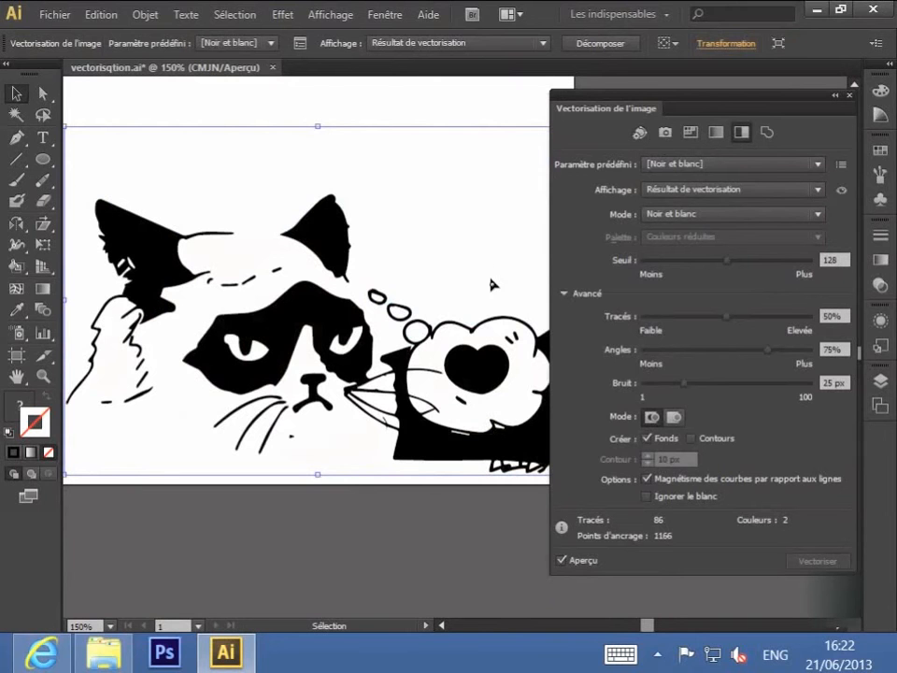
# Step: Enable Ignorer le blanc with a Seuil of 161 for the cat tracing, and expand it into vector paths
pyautogui.click(647, 498)
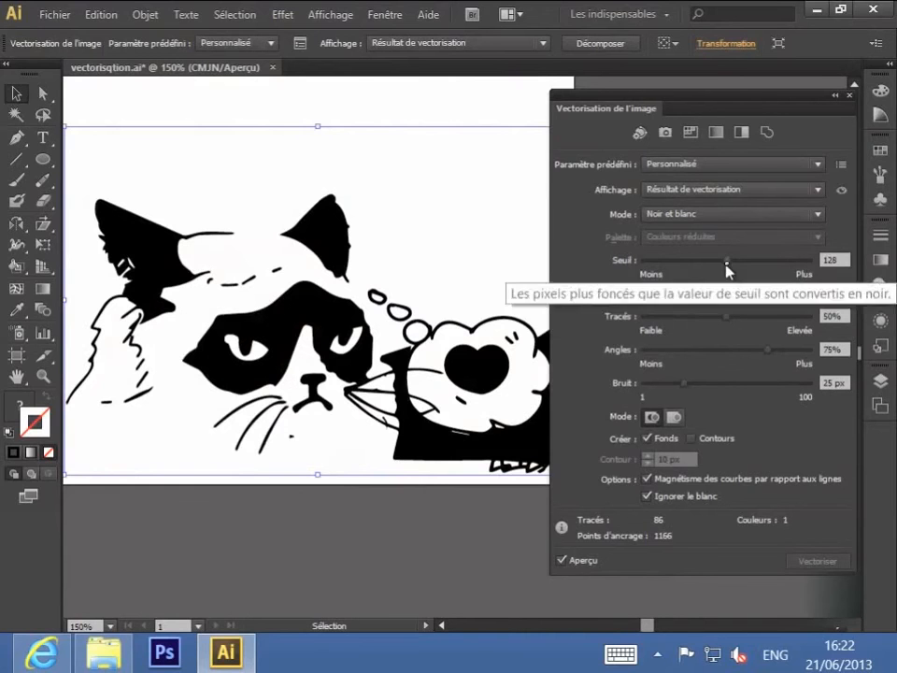
pyautogui.moveTo(762, 271)
pyautogui.mouseDown()
pyautogui.moveTo(772, 270)
pyautogui.moveTo(750, 271)
pyautogui.mouseUp()
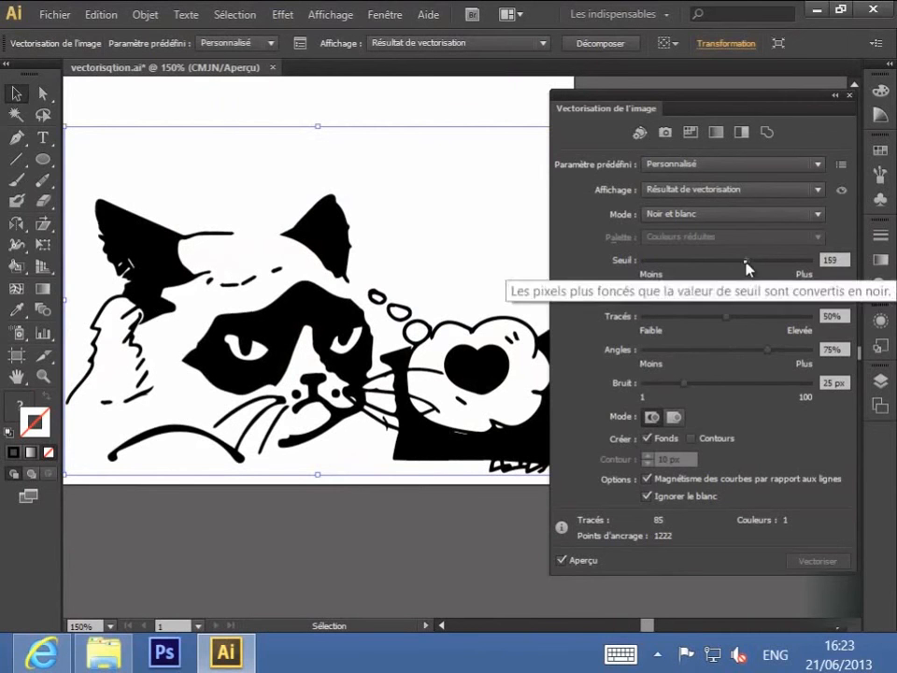
pyautogui.moveTo(746, 261)
pyautogui.mouseDown()
pyautogui.moveTo(661, 262)
pyautogui.moveTo(754, 272)
pyautogui.mouseUp()
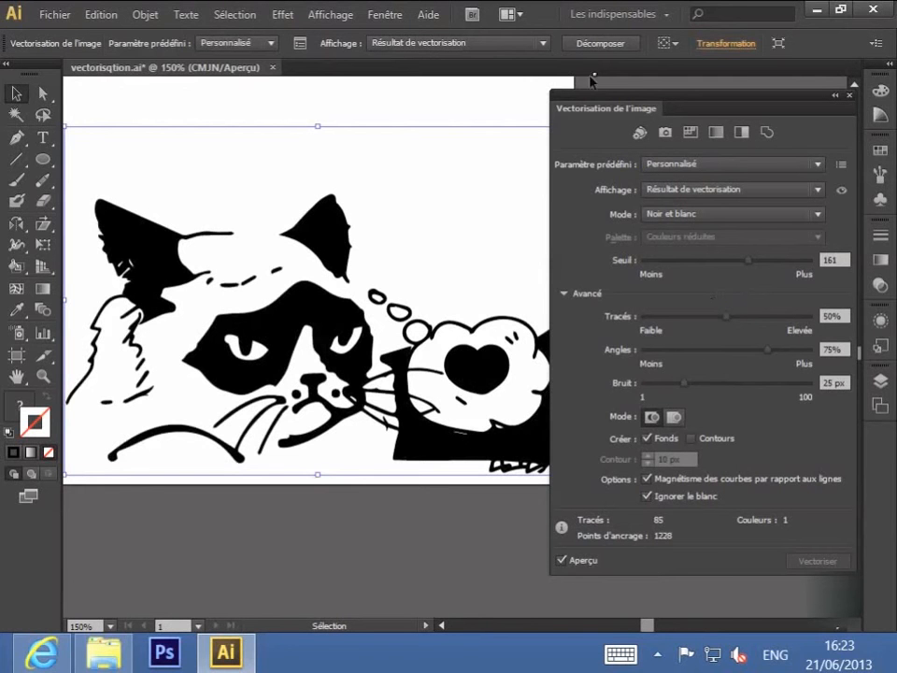
pyautogui.click(600, 44)
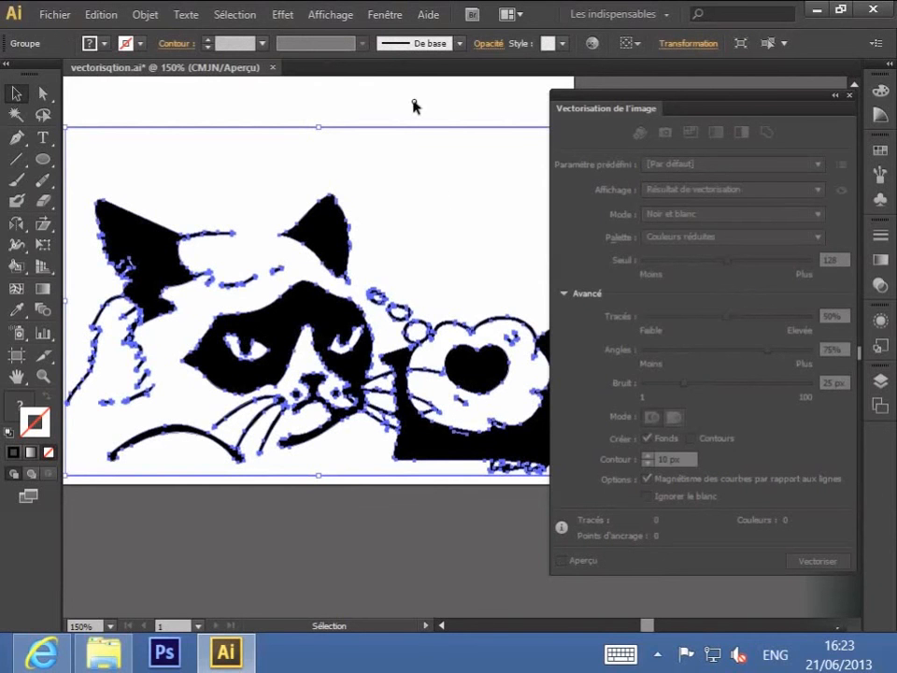
pyautogui.click(396, 116)
# Step: Select the ladybug image, trace it with the Couleur peu intense preset and compare the result with the source image
pyautogui.press('space')
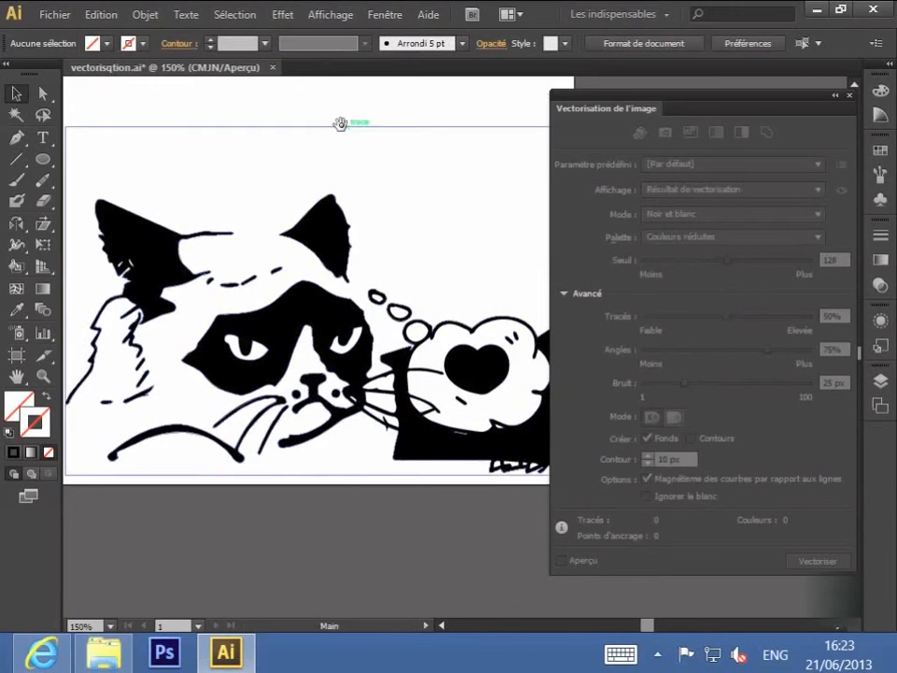
pyautogui.moveTo(340, 124); pyautogui.dragTo(752, 240)
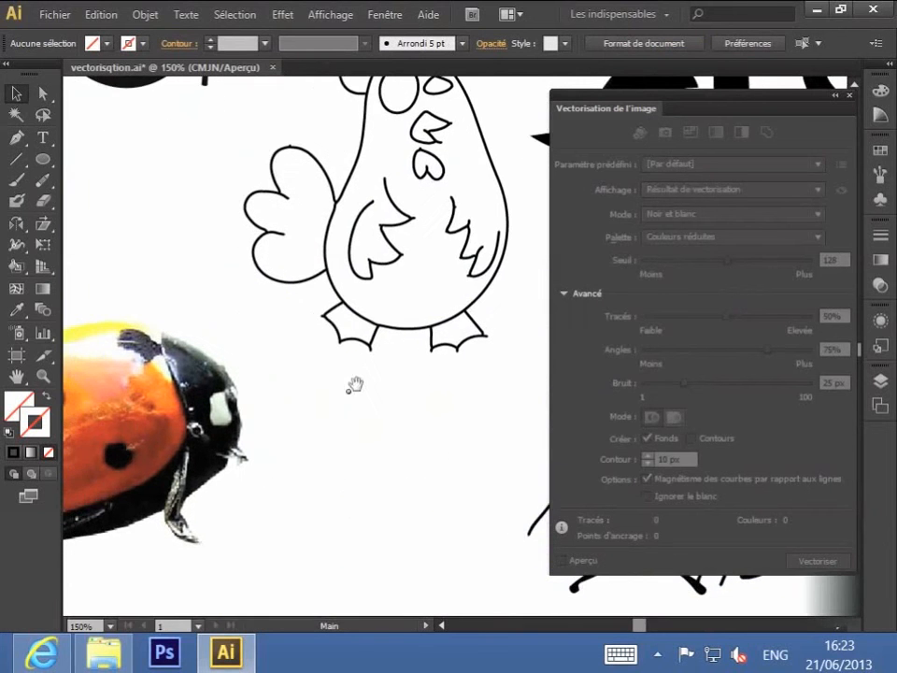
pyautogui.moveTo(352, 387); pyautogui.dragTo(507, 312)
pyautogui.click(314, 281)
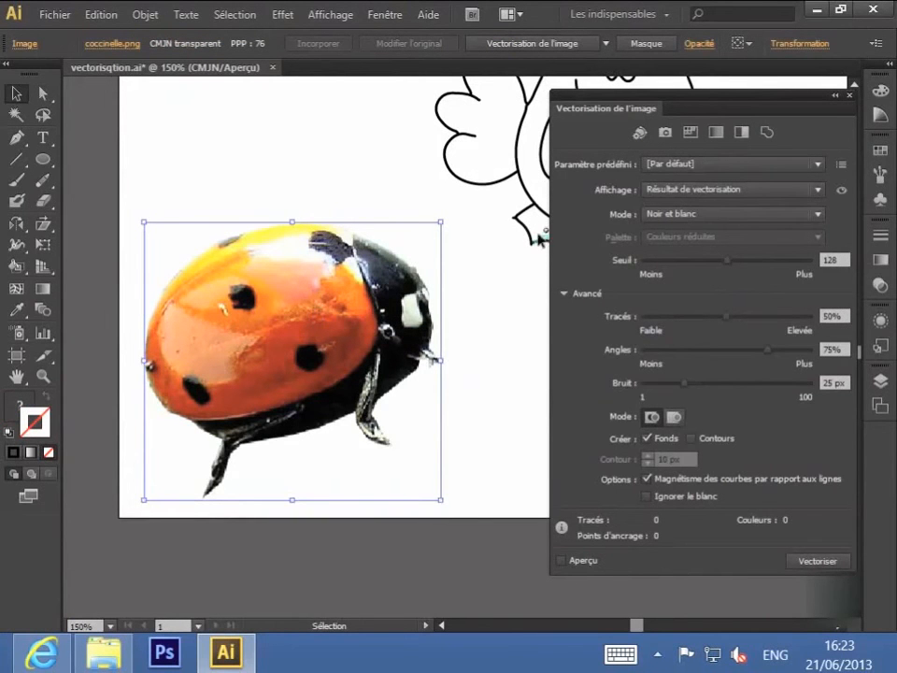
pyautogui.click(691, 134)
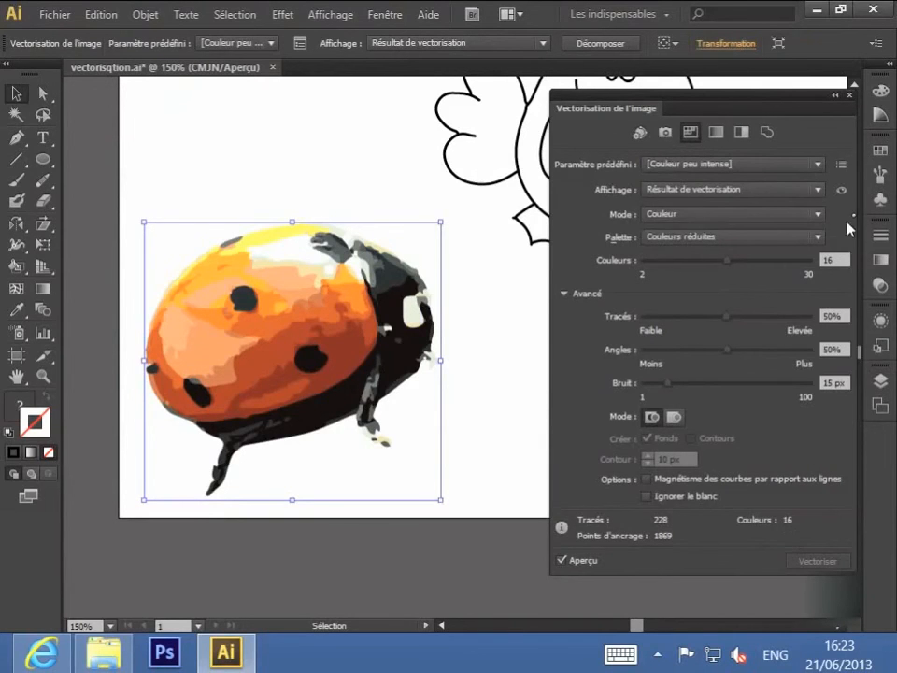
pyautogui.click(842, 192)
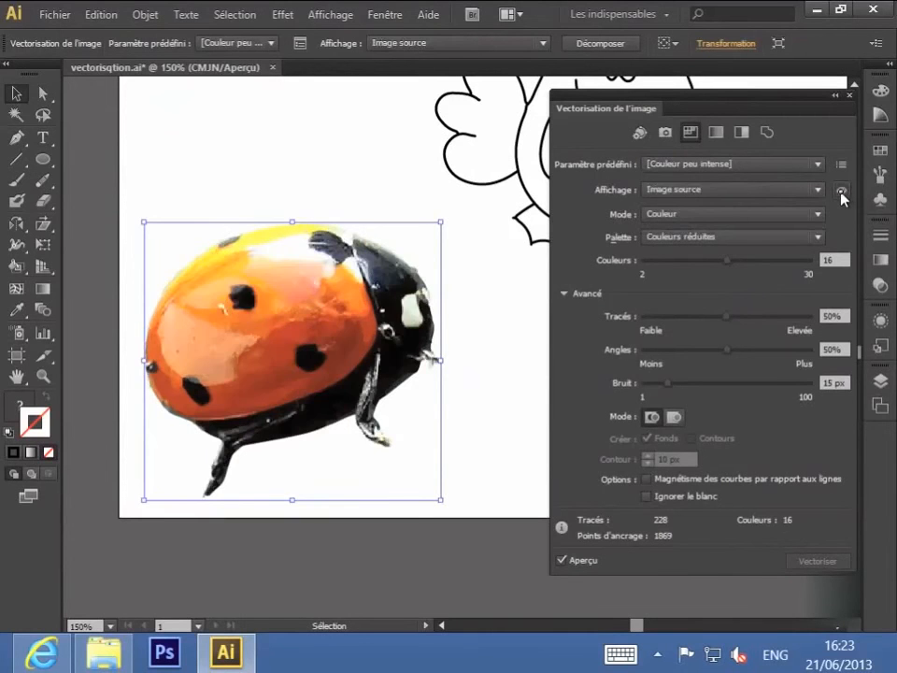
pyautogui.click(843, 193)
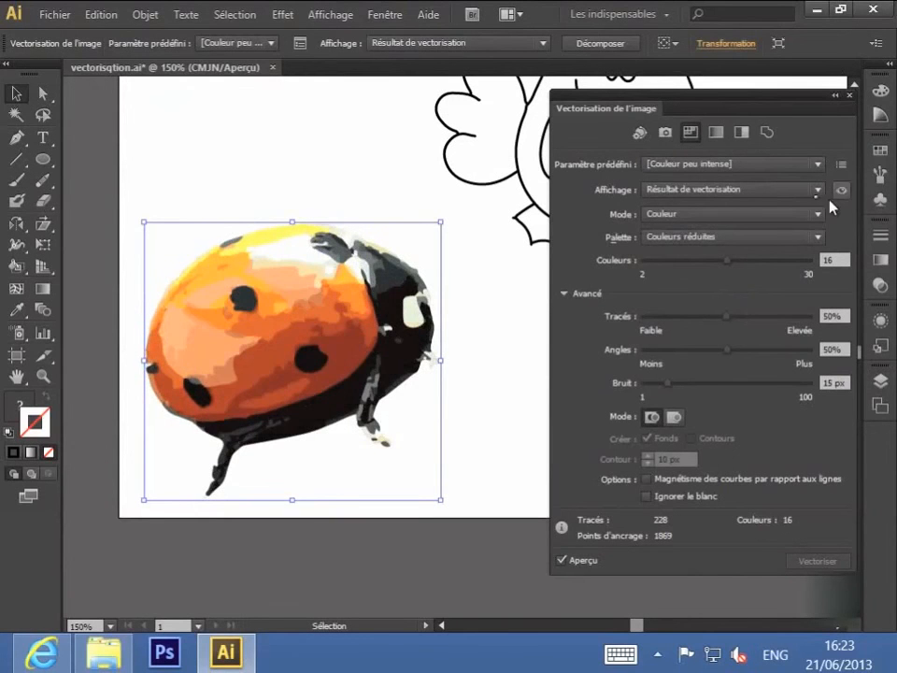
# Step: Retrace the ladybug with the Couleur intense preset, setting Couleurs to 100, Tracés to 70% and Angles to 46%
pyautogui.click(666, 133)
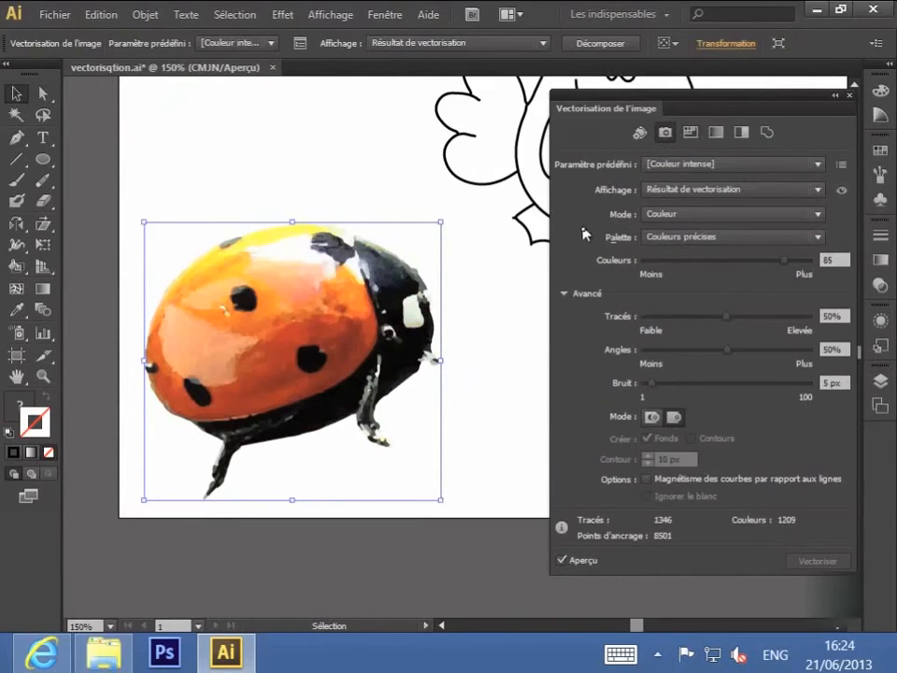
pyautogui.moveTo(788, 262); pyautogui.dragTo(675, 264)
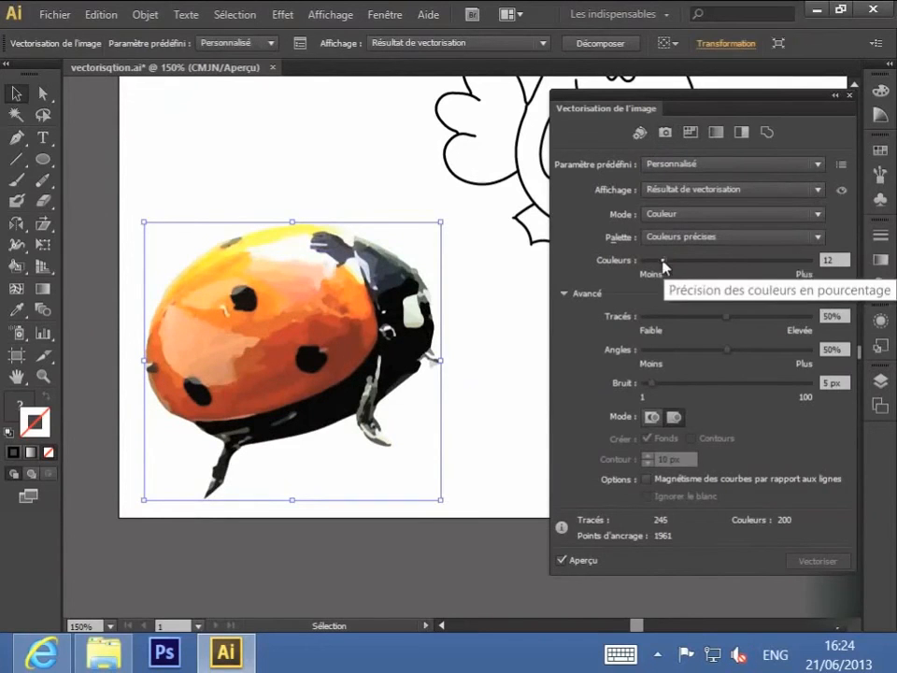
pyautogui.moveTo(667, 265); pyautogui.dragTo(815, 278)
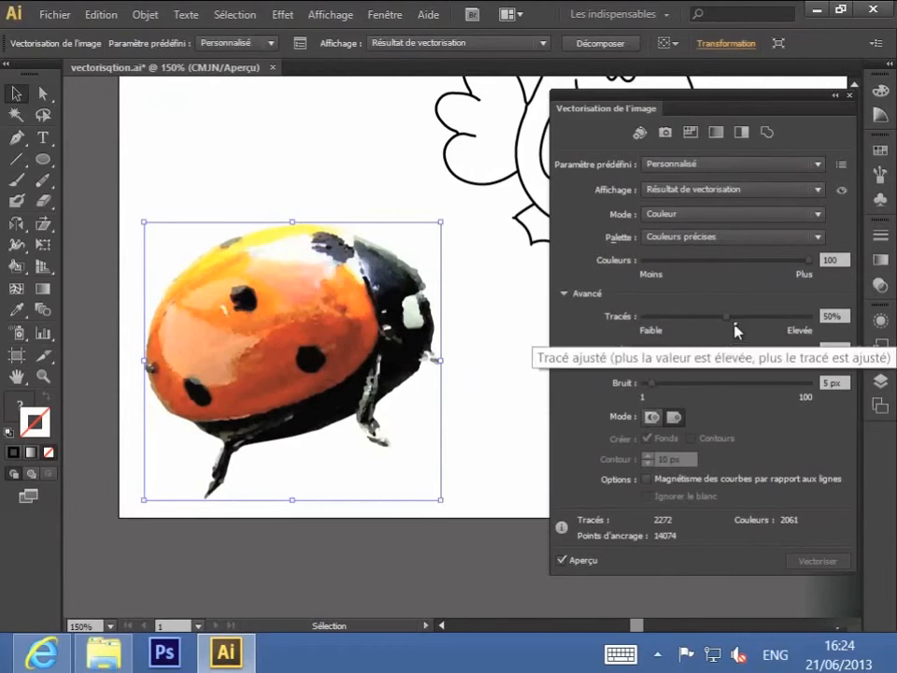
pyautogui.moveTo(728, 320); pyautogui.dragTo(652, 320)
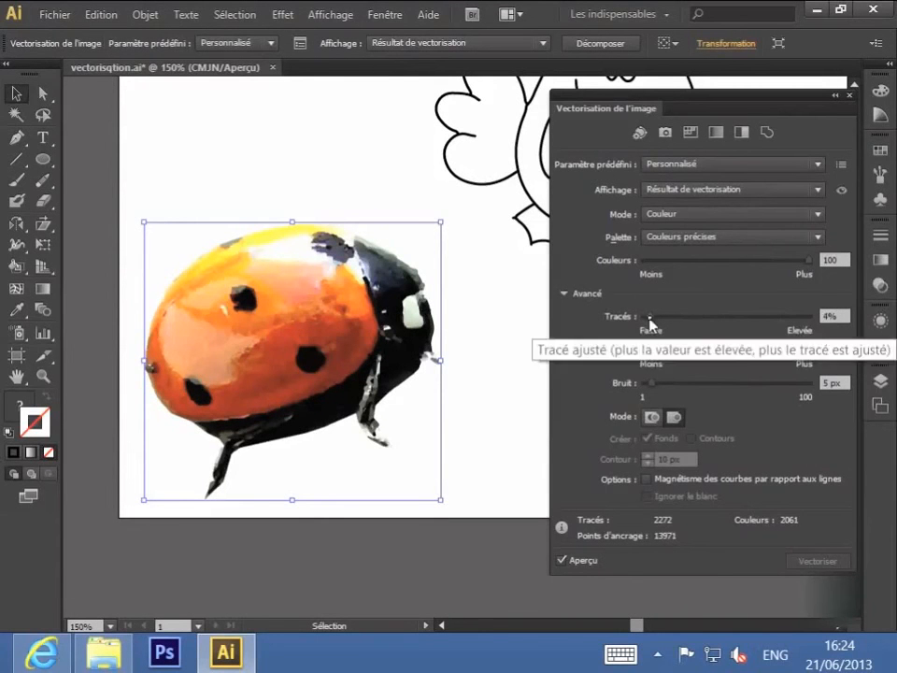
pyautogui.moveTo(652, 322); pyautogui.dragTo(730, 350)
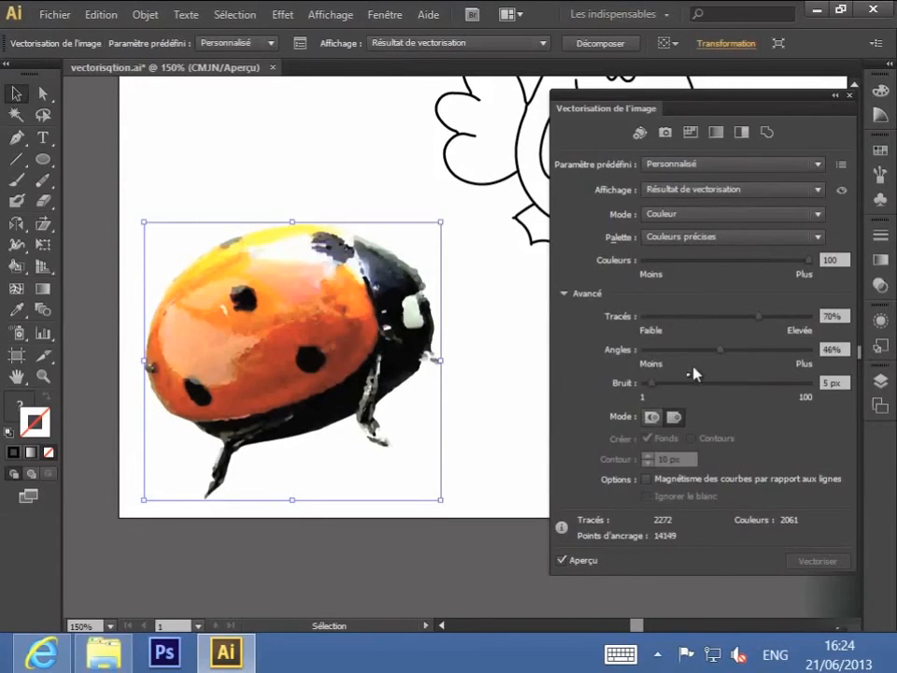
# Step: Set the ladybug tracing's Bruit to 100 px and switch its path mode from Chevauchement to the cutout (abutting) method
pyautogui.moveTo(650, 385); pyautogui.dragTo(808, 394)
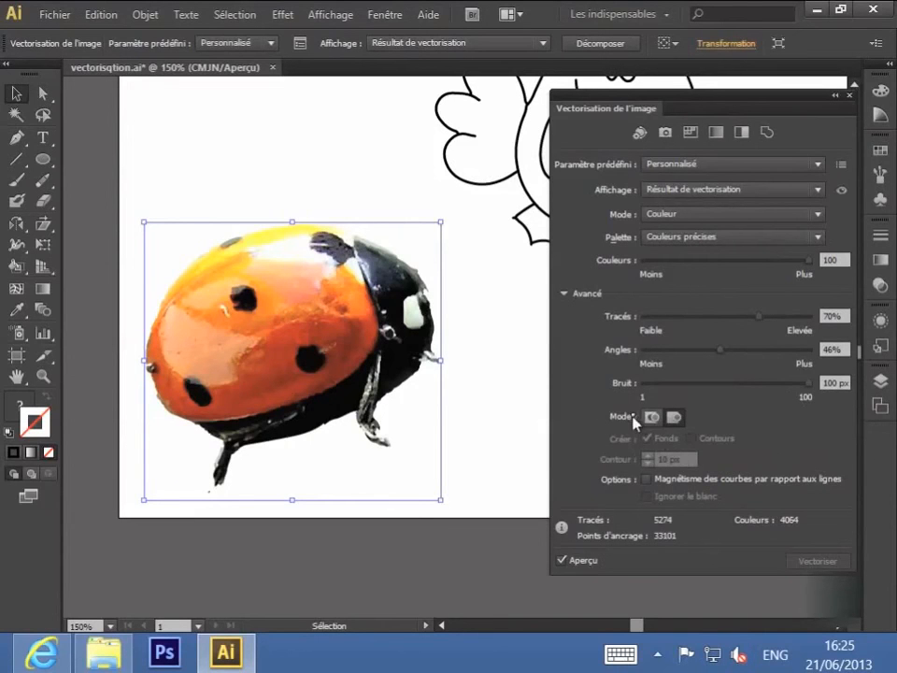
pyautogui.moveTo(652, 421); pyautogui.dragTo(650, 429)
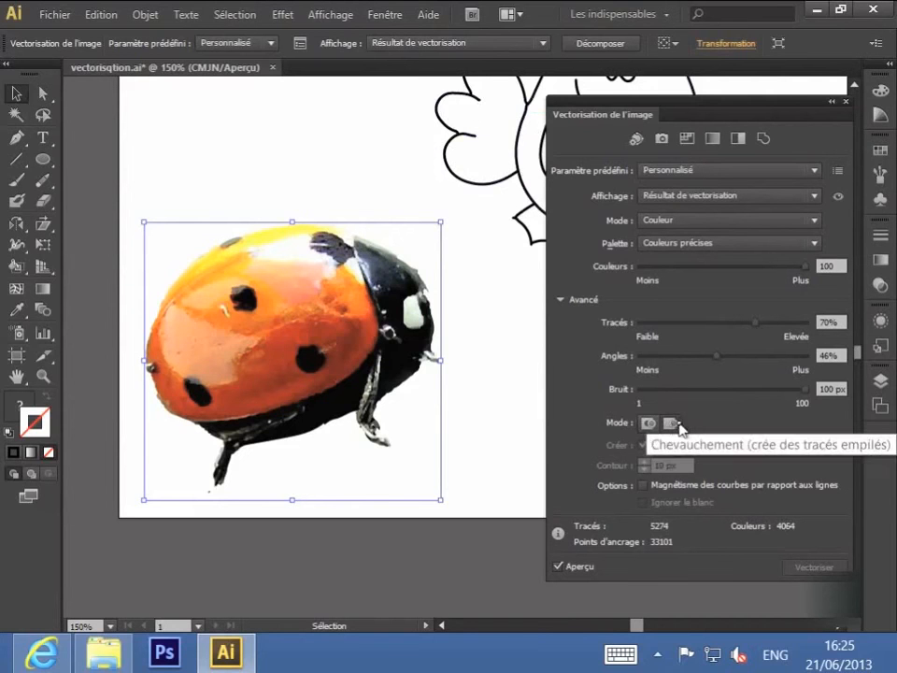
pyautogui.click(675, 425)
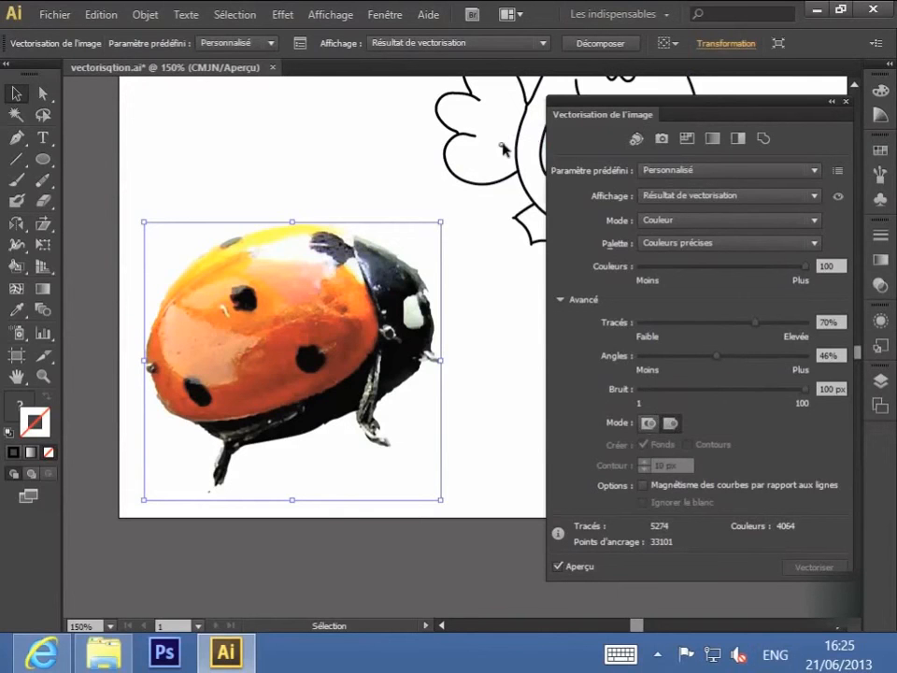
pyautogui.click(651, 425)
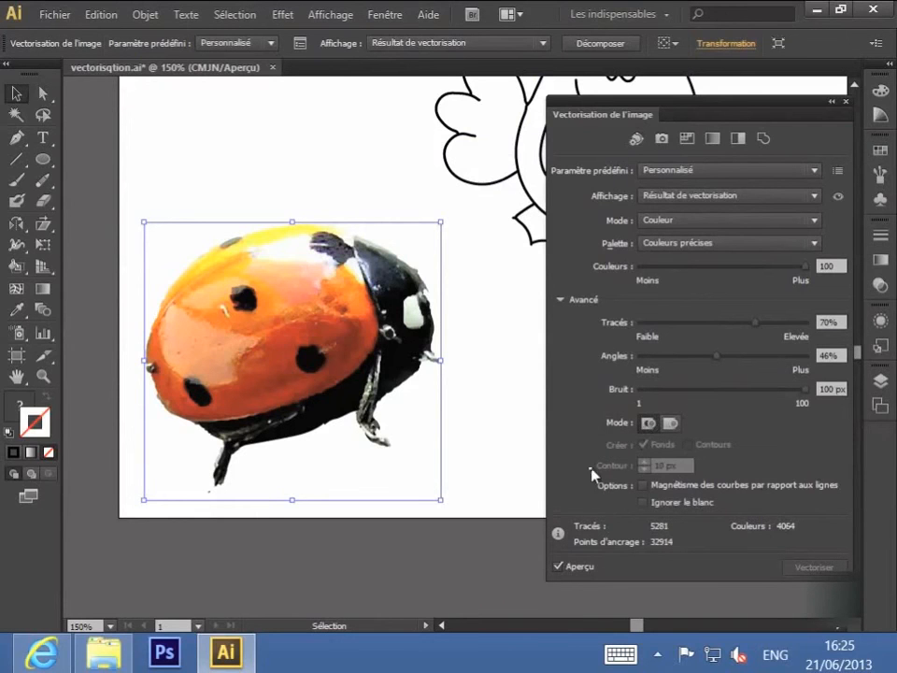
# Step: Try expanding the high-detail ladybug tracing into vector paths, and undo the expansion
pyautogui.click(600, 43)
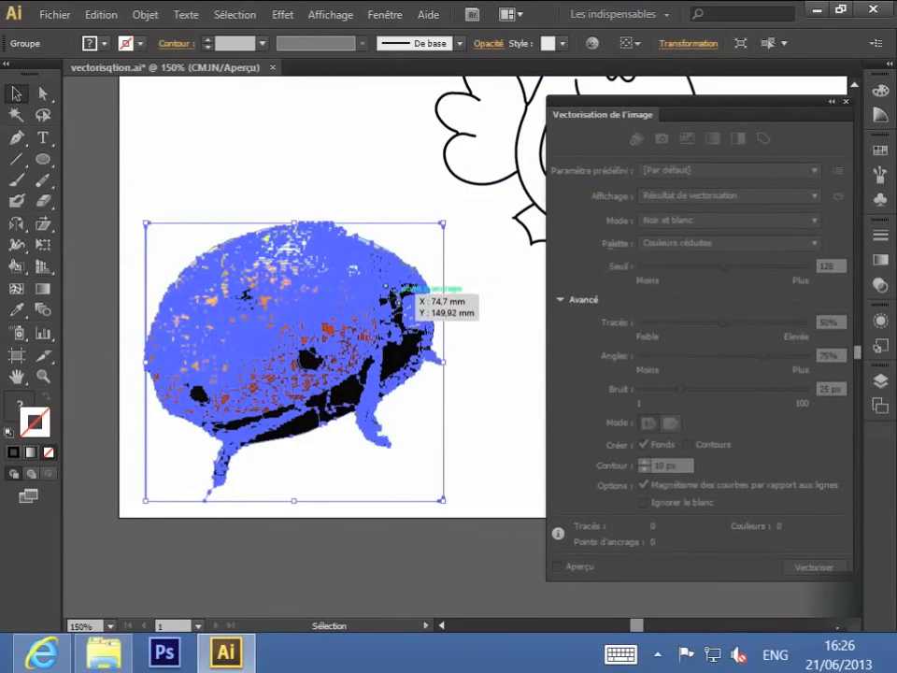
pyautogui.click(108, 15)
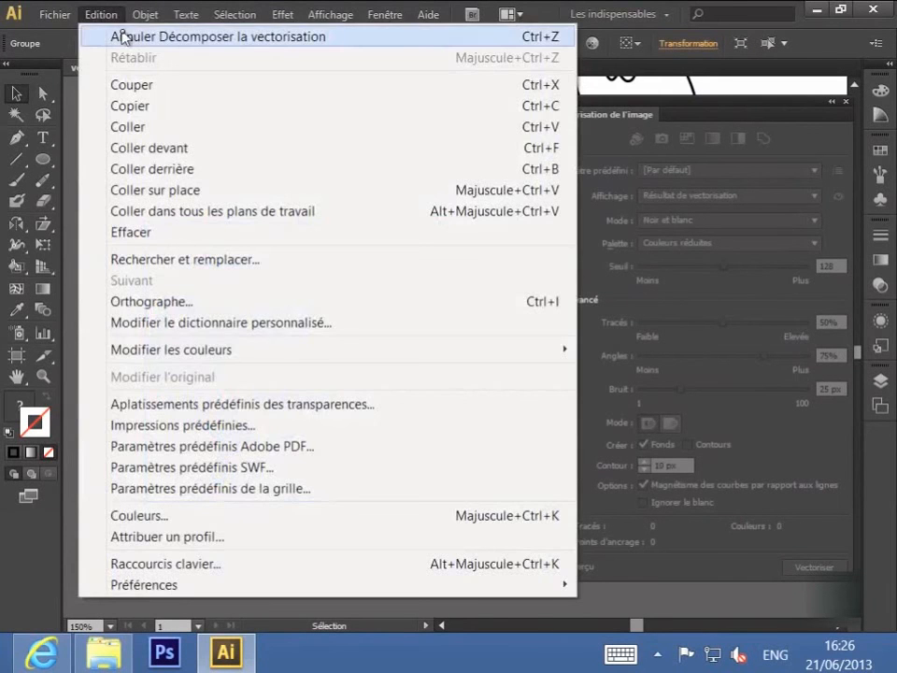
pyautogui.click(122, 41)
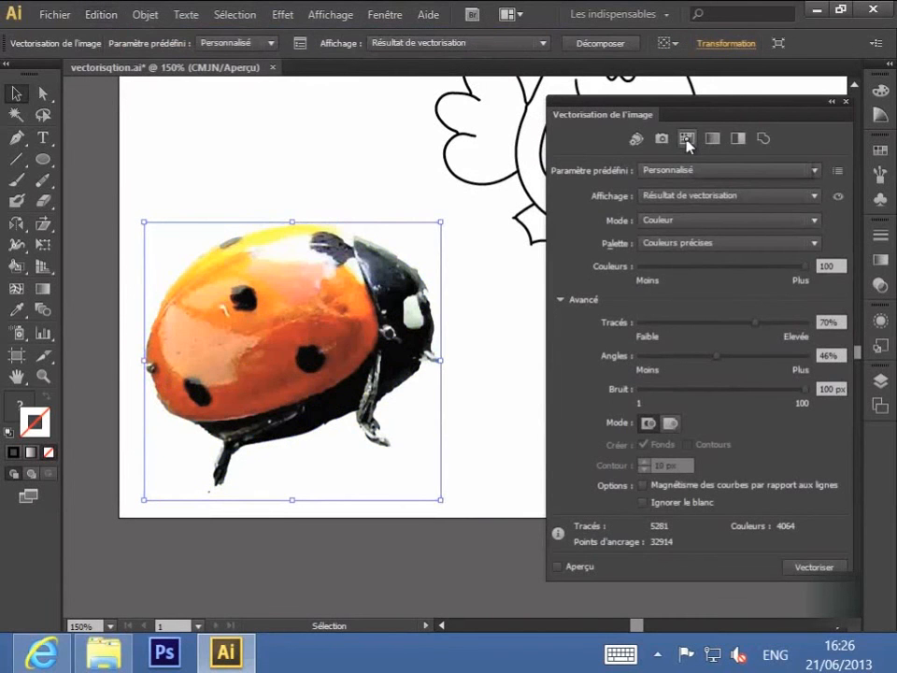
# Step: Retrace the ladybug with the Couleur peu intense preset, expand it into vector paths and deselect it to review all the drawings
pyautogui.click(687, 140)
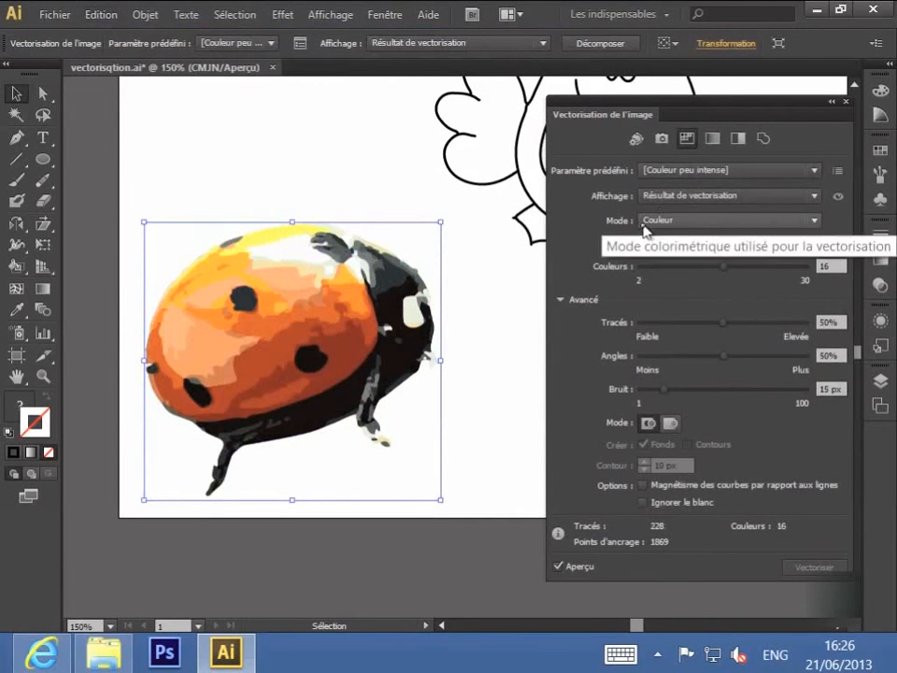
pyautogui.click(601, 44)
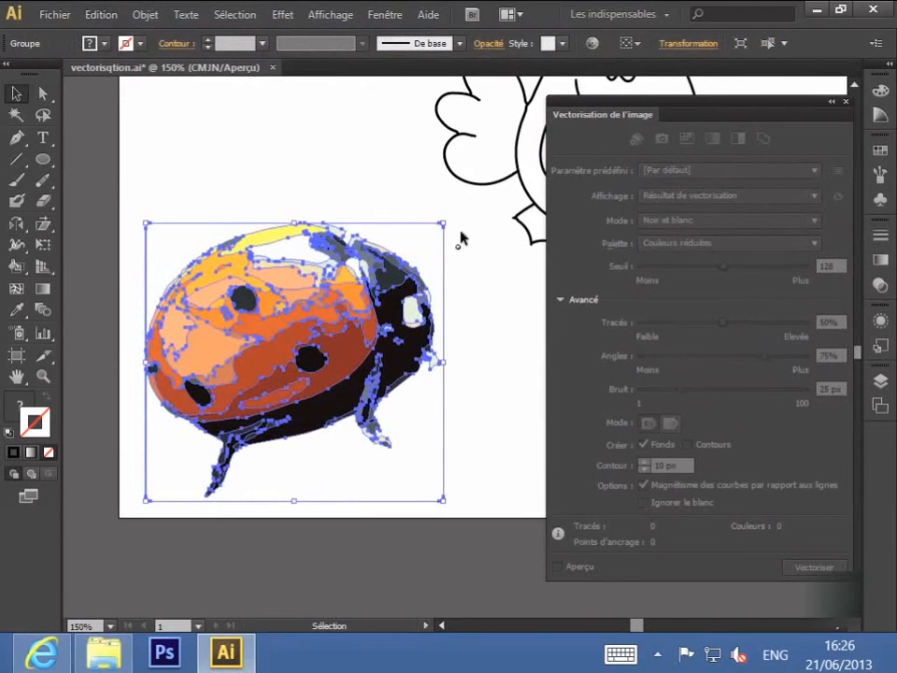
pyautogui.click(499, 323)
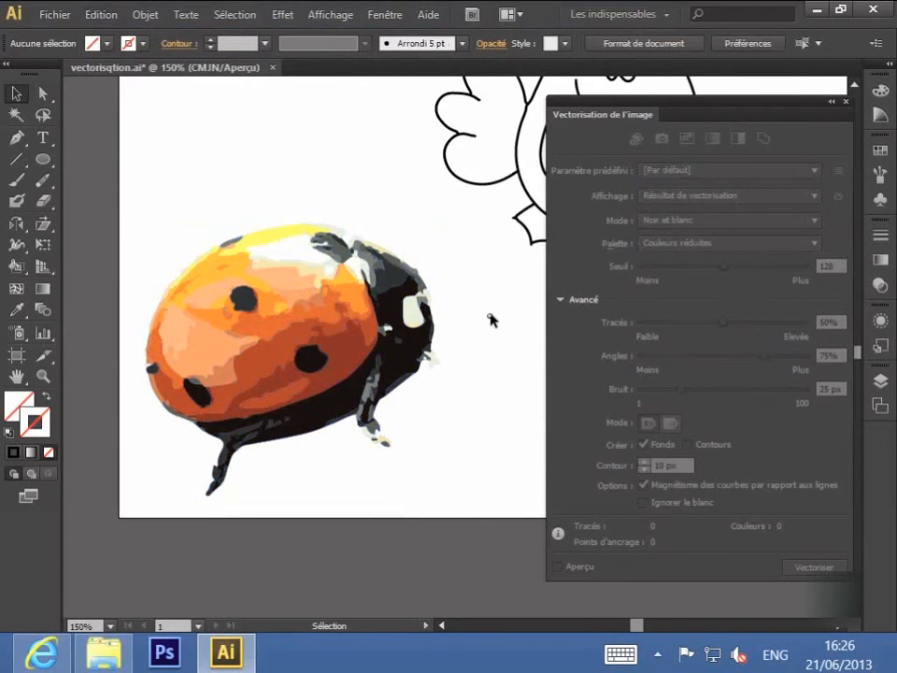
pyautogui.hotkey('ctrl', '-')
pyautogui.hotkey('ctrl', '-')
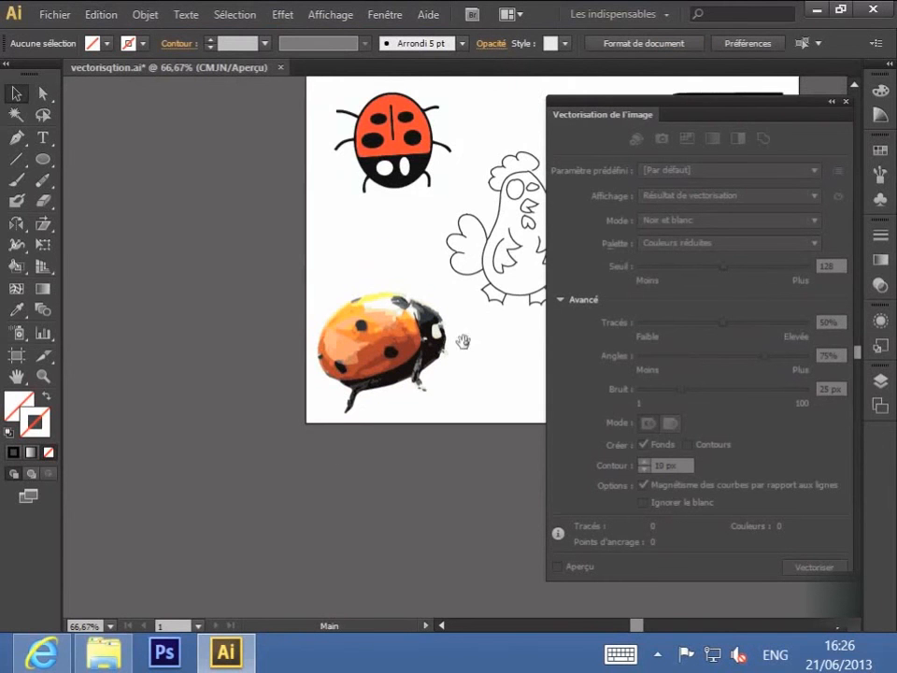
pyautogui.moveTo(464, 342); pyautogui.dragTo(216, 429)
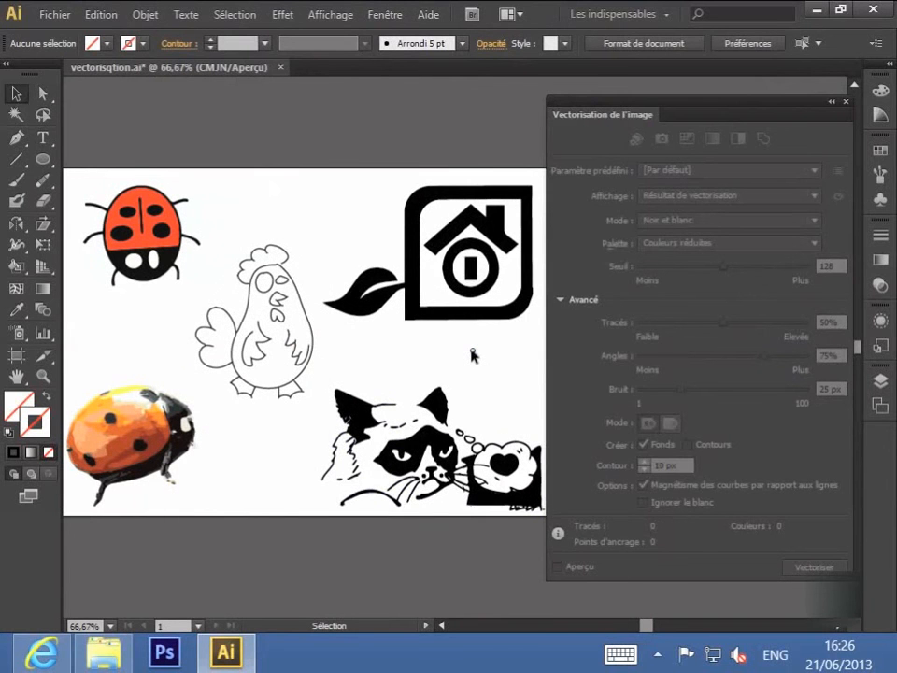